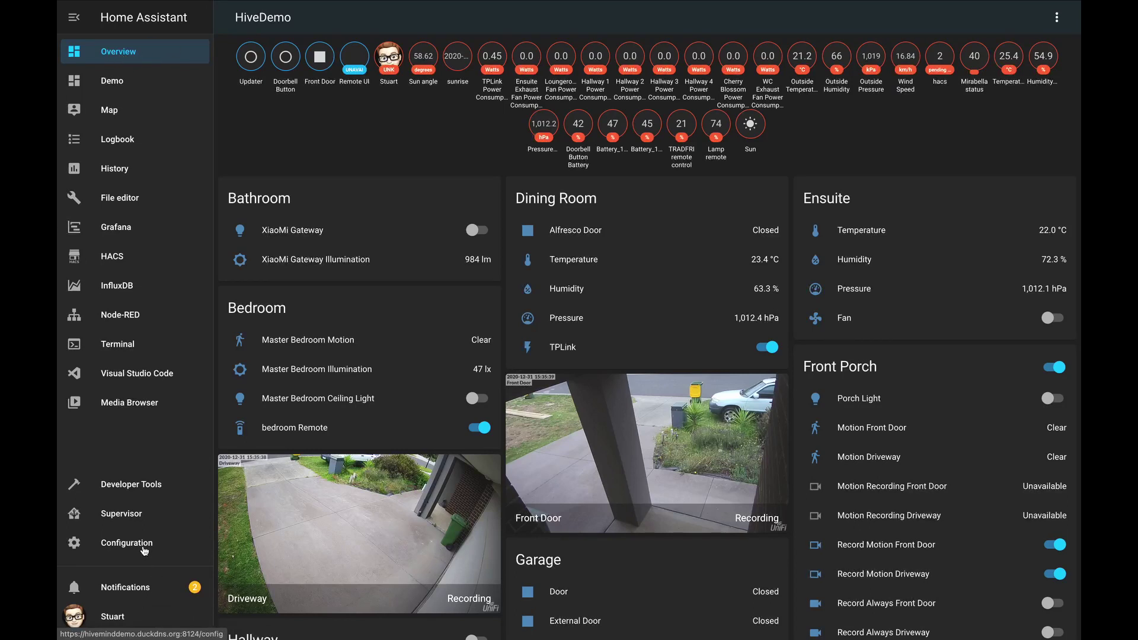
- Start adding the Zigbee Home Automation integration from the Integrations page
left_click(144, 551)
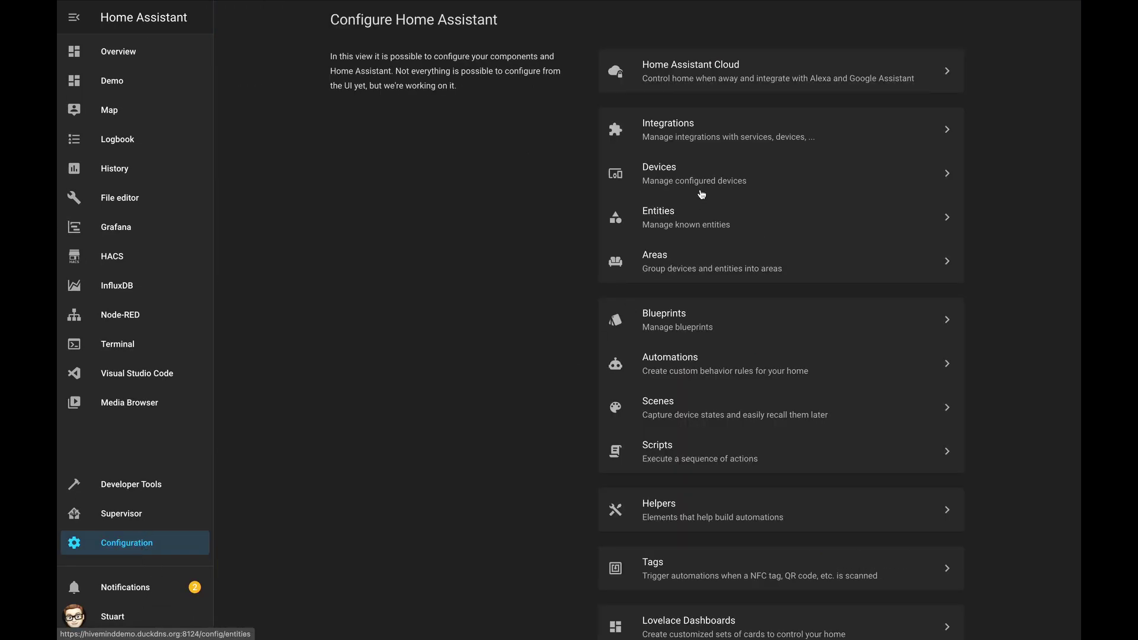
left_click(692, 145)
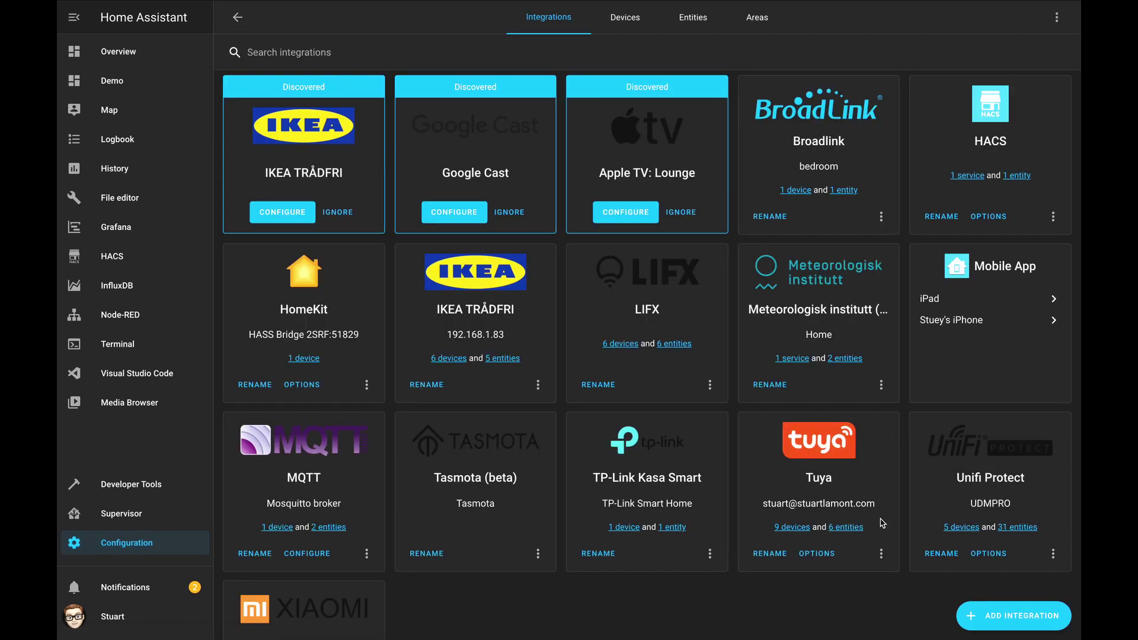
left_click(1011, 618)
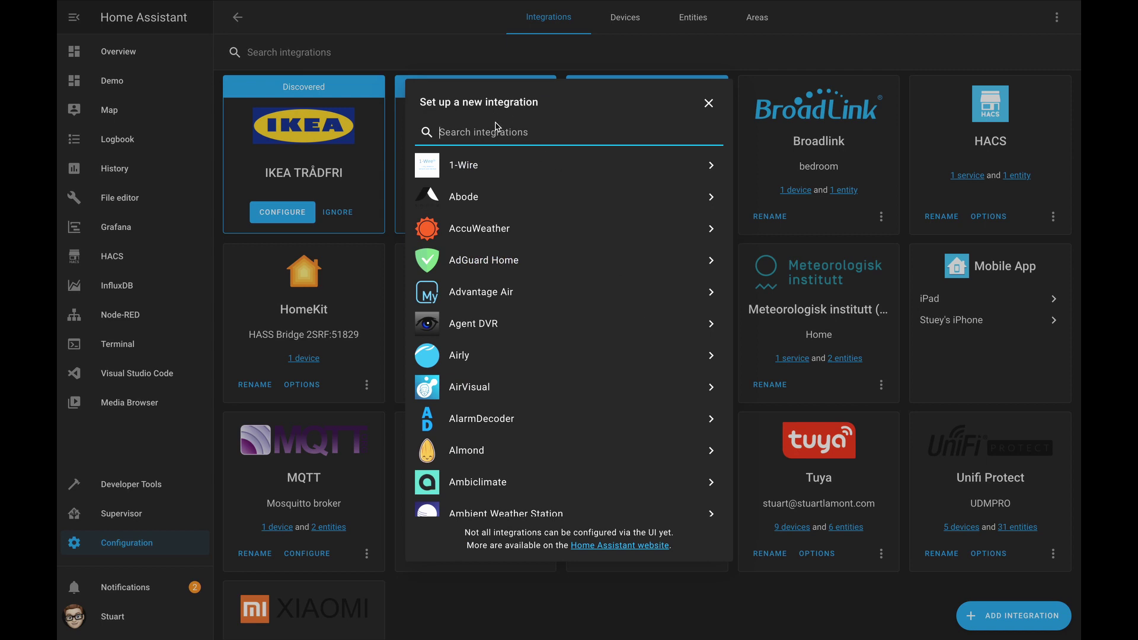
type("zha")
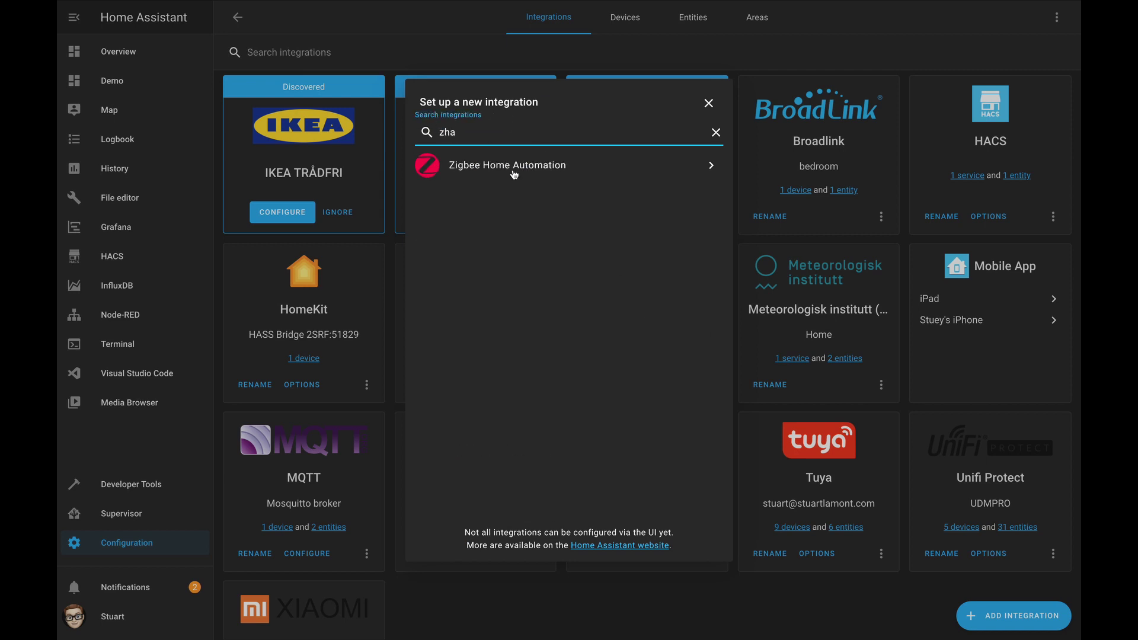
left_click(515, 173)
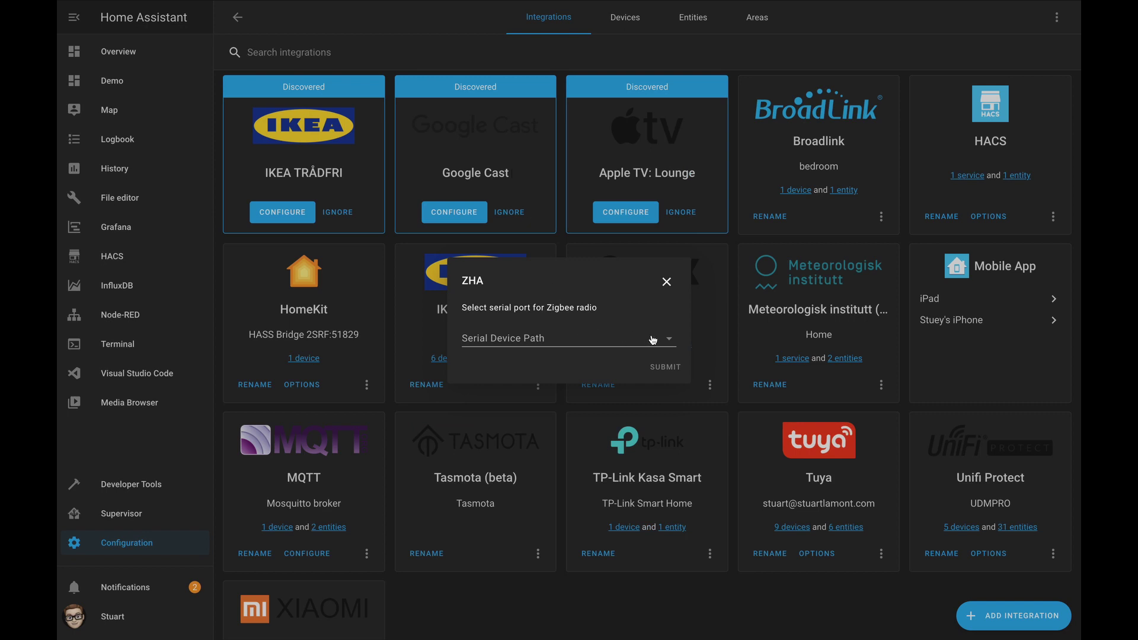
- Check the radio's serial port options, see only /dev/ttyAMA0, and cancel the ZHA setup
left_click(654, 339)
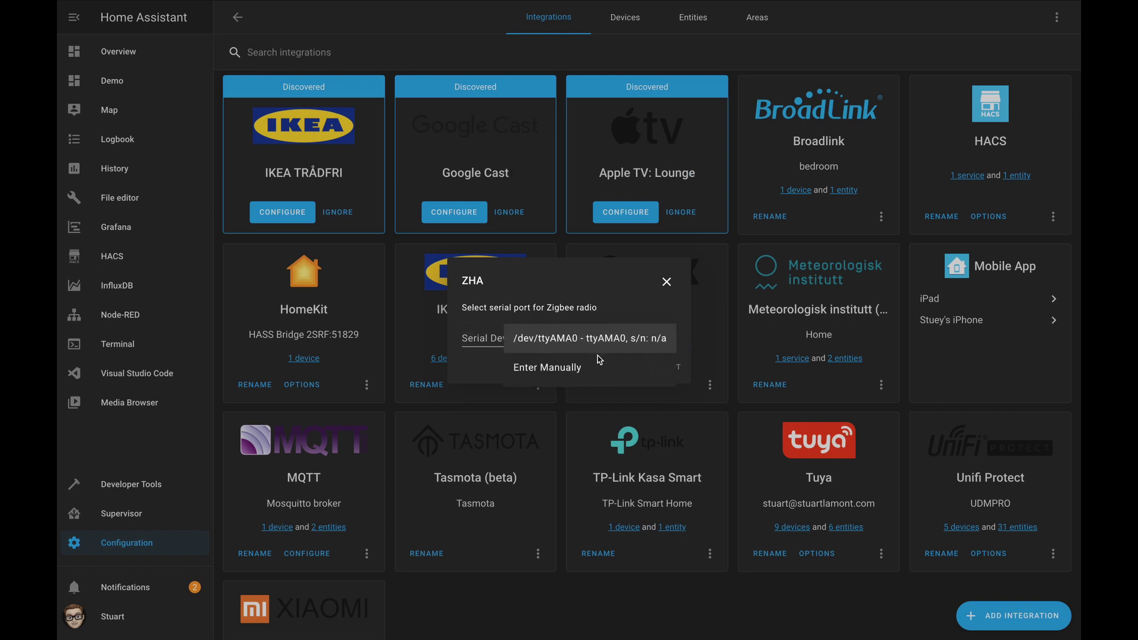
left_click(599, 369)
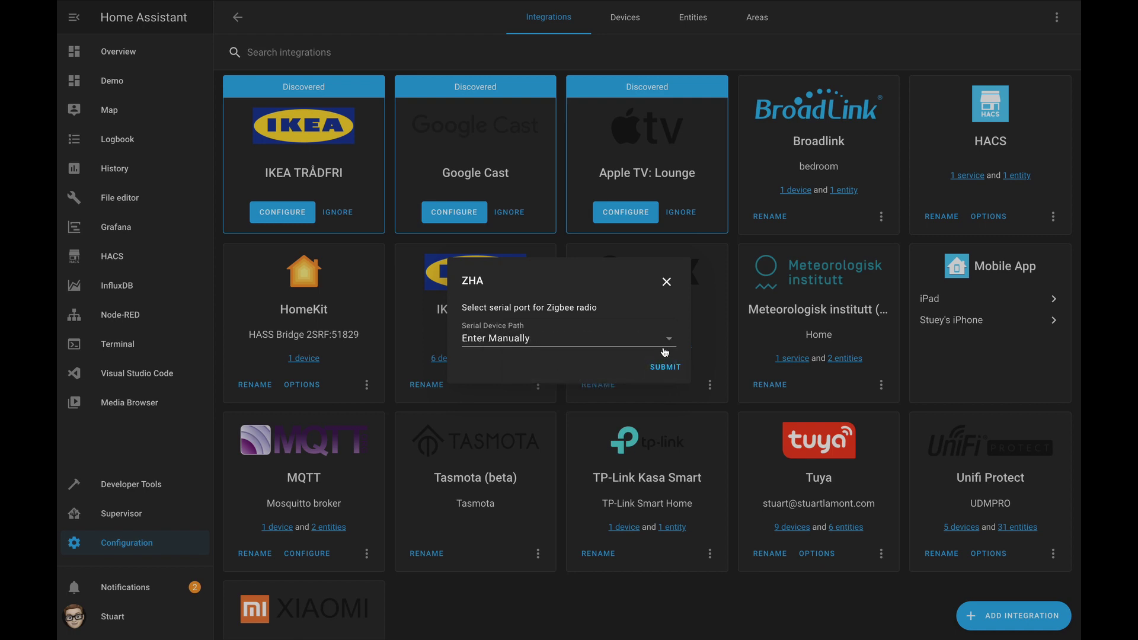
left_click(664, 347)
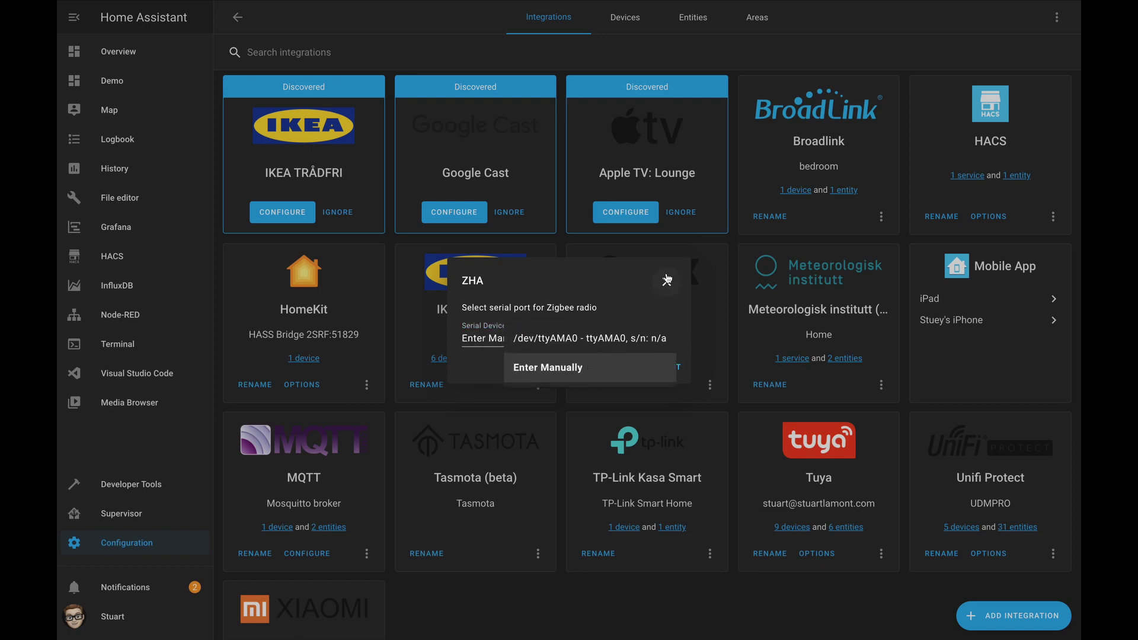
left_click(666, 282)
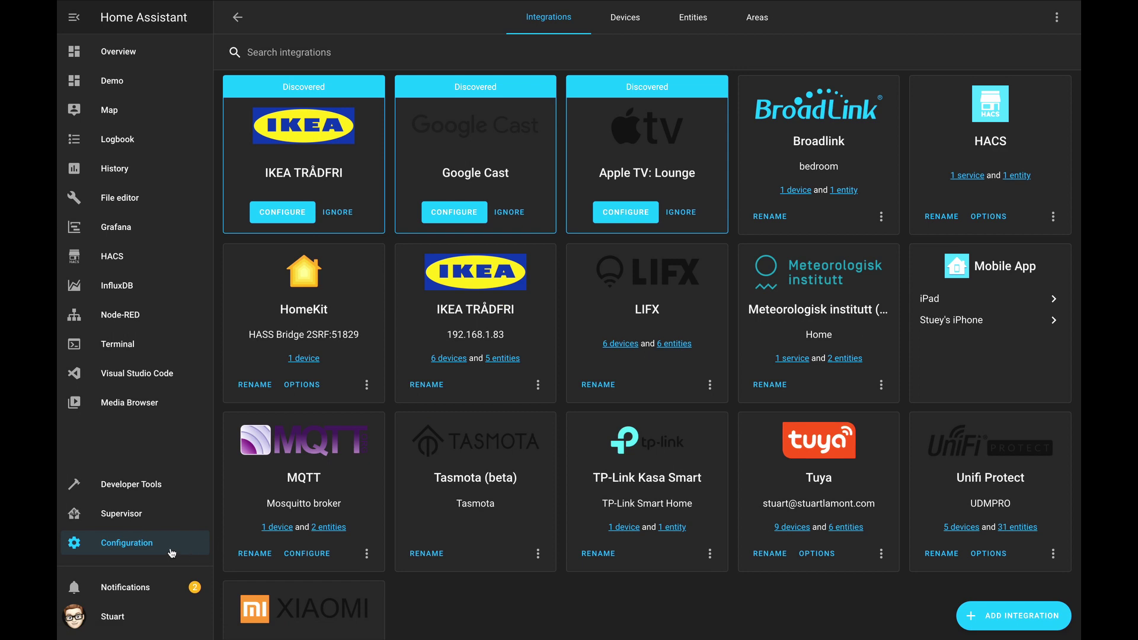
- Reboot the host from the Supervisor System page, confirming with Reboot Host
left_click(127, 514)
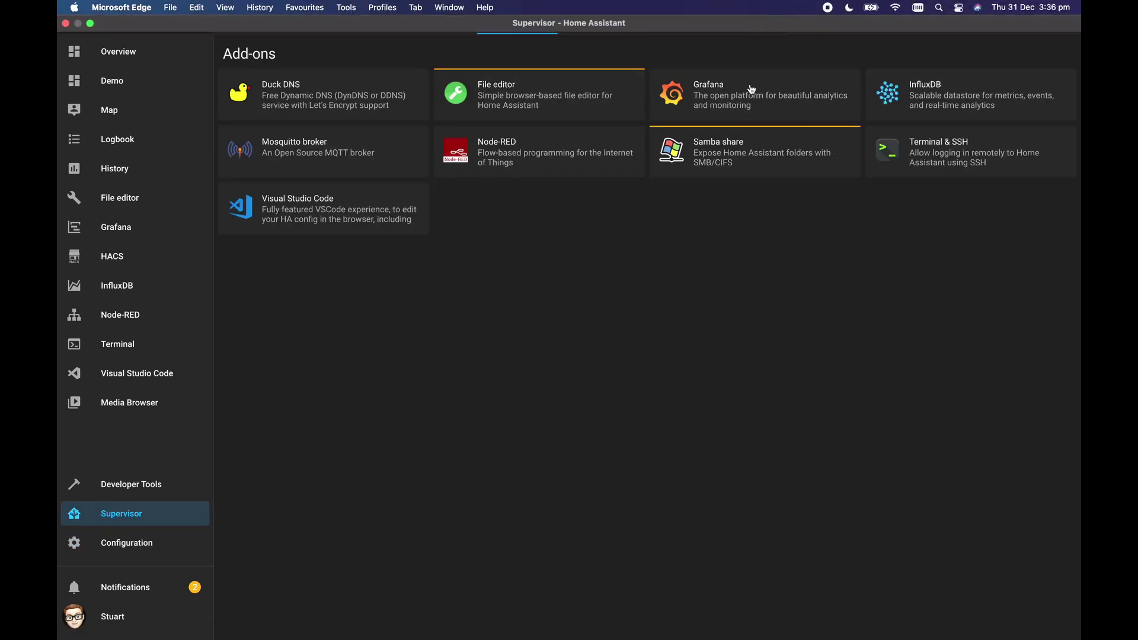
left_click(754, 24)
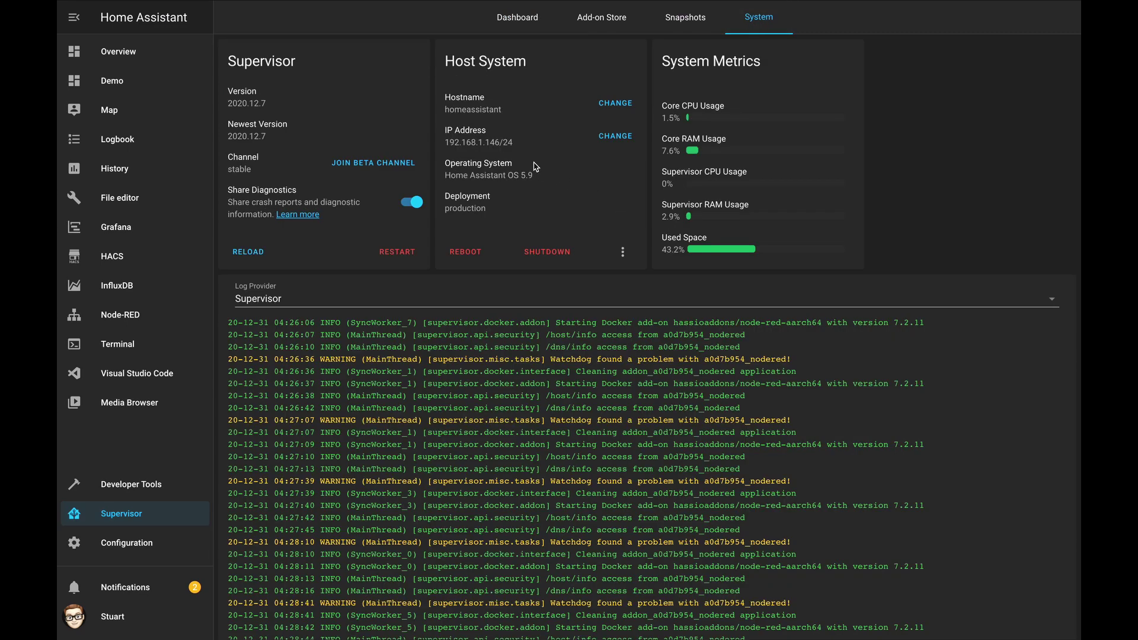
left_click(472, 254)
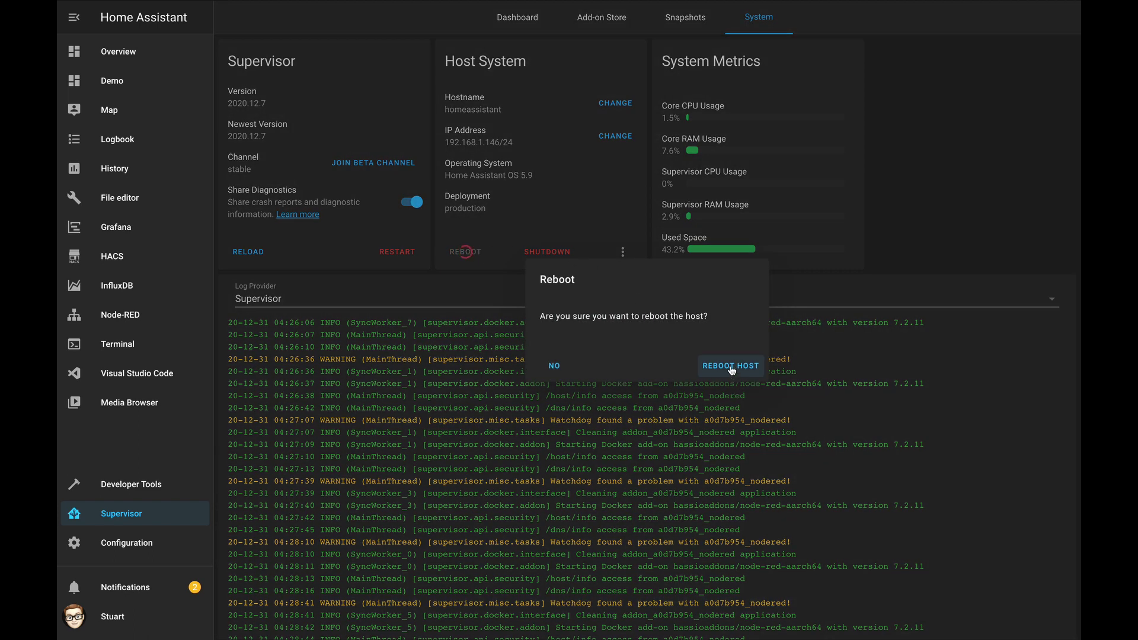
left_click(731, 366)
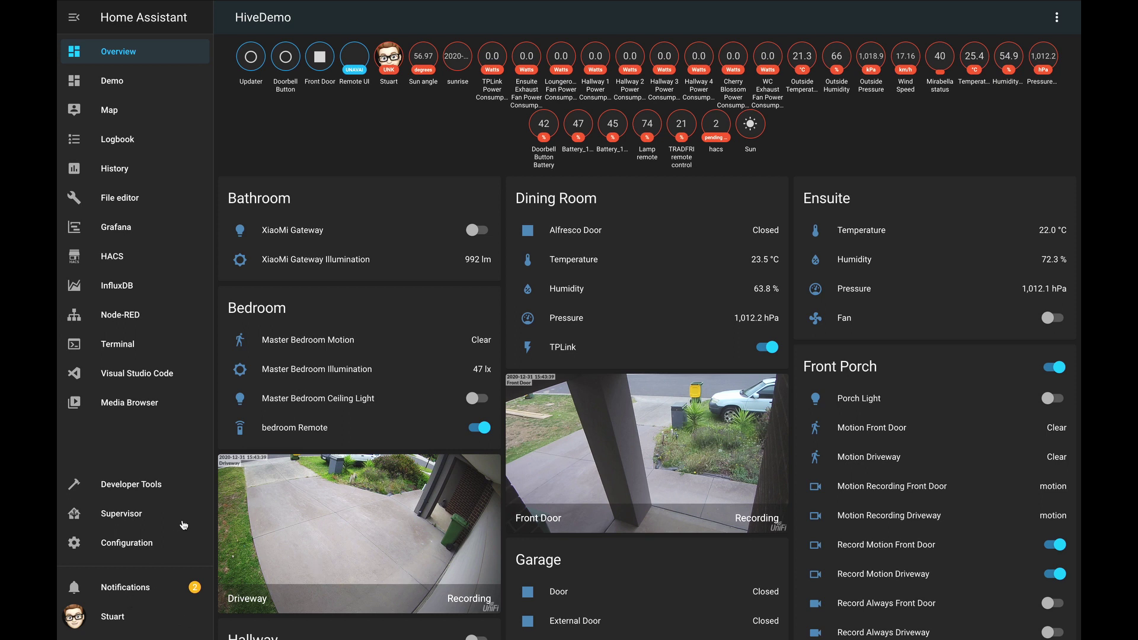
- Open the Host System hardware list from the Supervisor System page
left_click(142, 539)
left_click(125, 510)
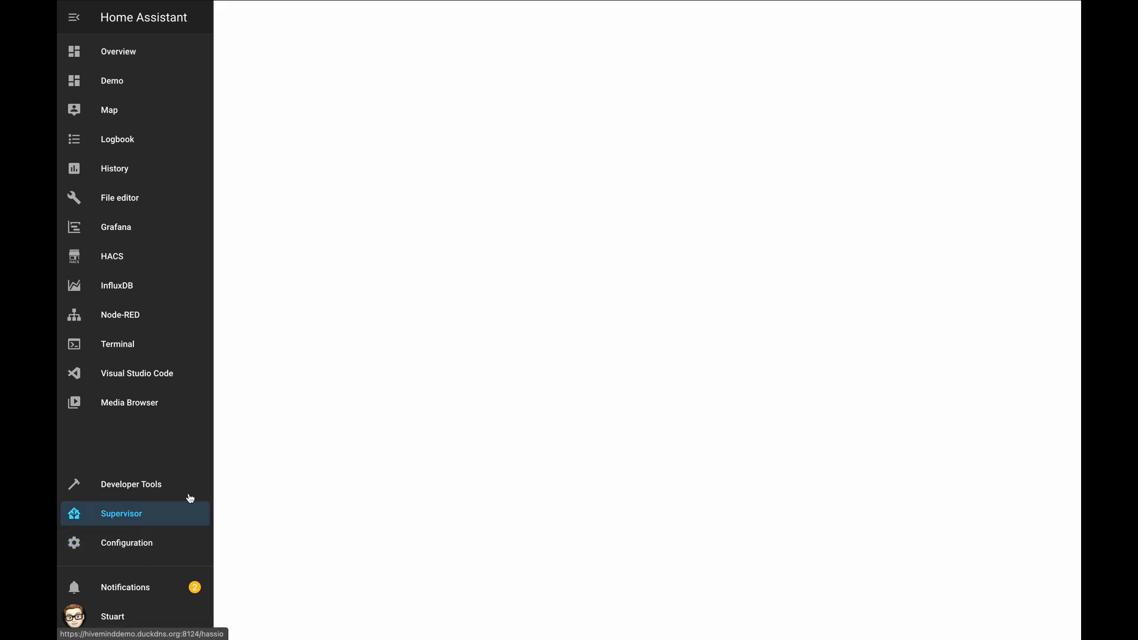
left_click(744, 27)
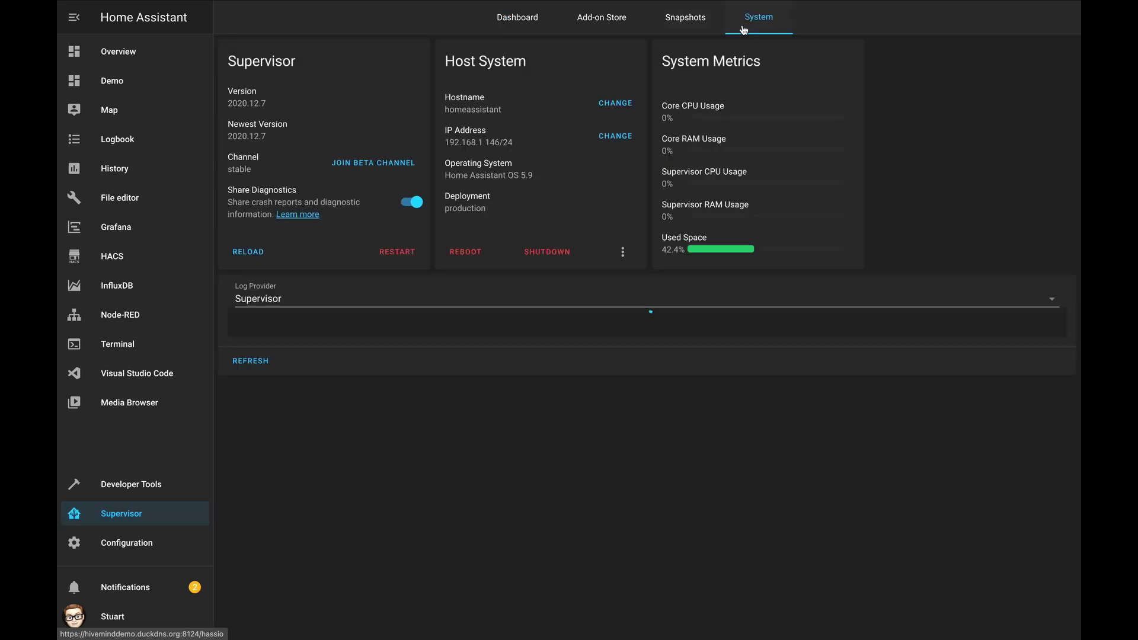
left_click(622, 253)
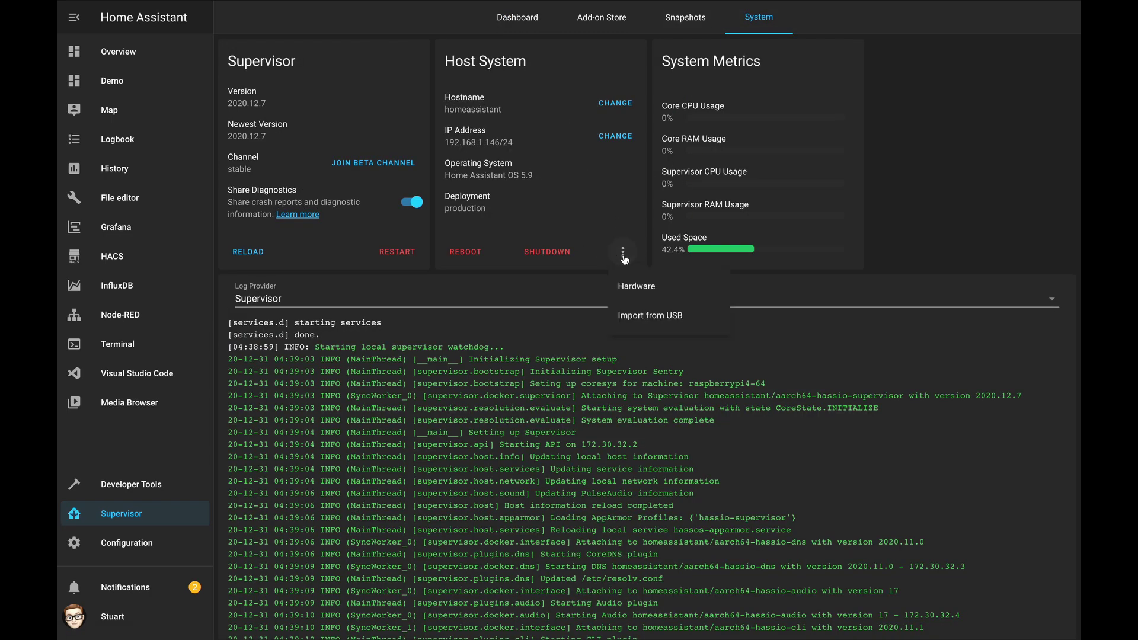
left_click(651, 290)
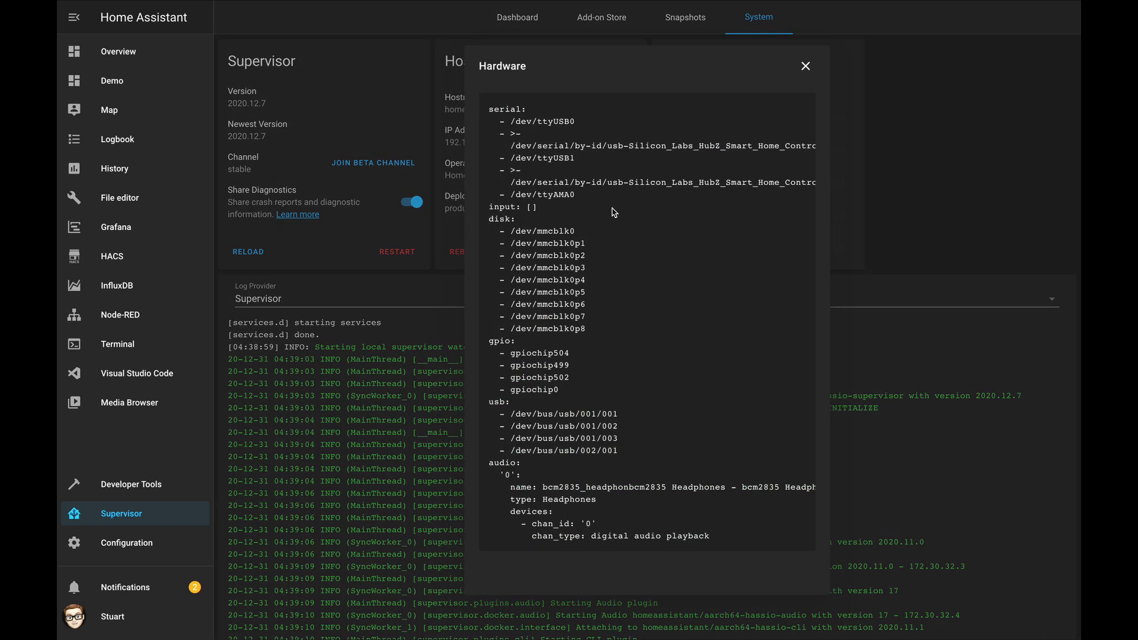
- Review the serial entries, confirming /dev/ttyUSB0 and /dev/ttyUSB1 are listed
left_click_drag(620, 197, 497, 136)
left_click(543, 133)
left_click_drag(567, 191, 517, 121)
left_click(555, 127)
- Close the hardware list and start a new Zigbee Home Automation integration setup
left_click(805, 66)
left_click(132, 56)
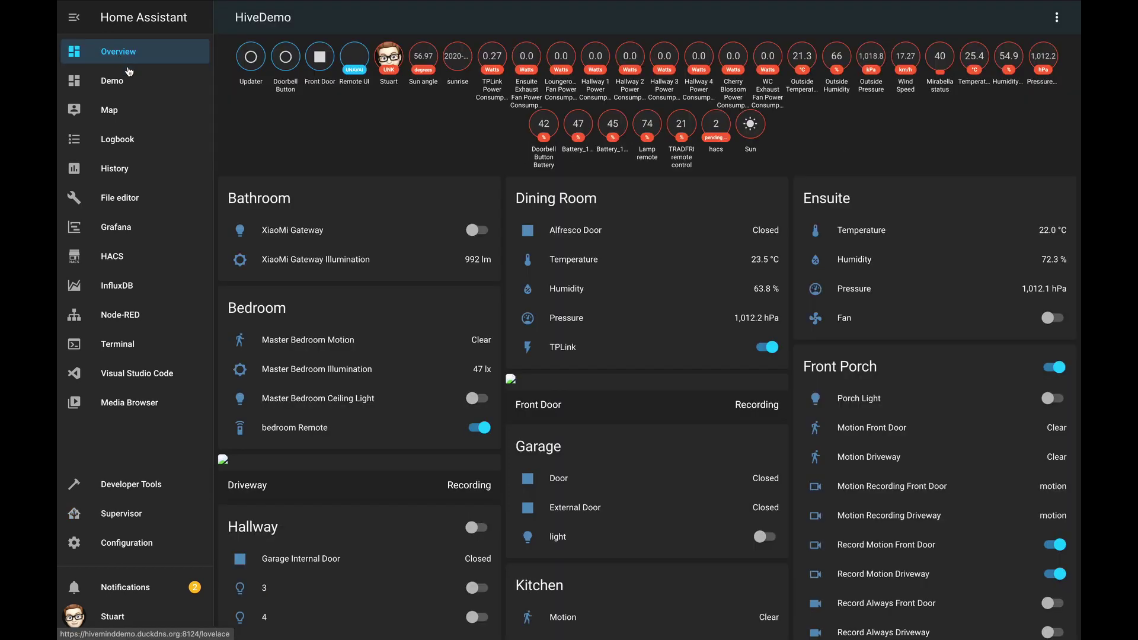
left_click(146, 549)
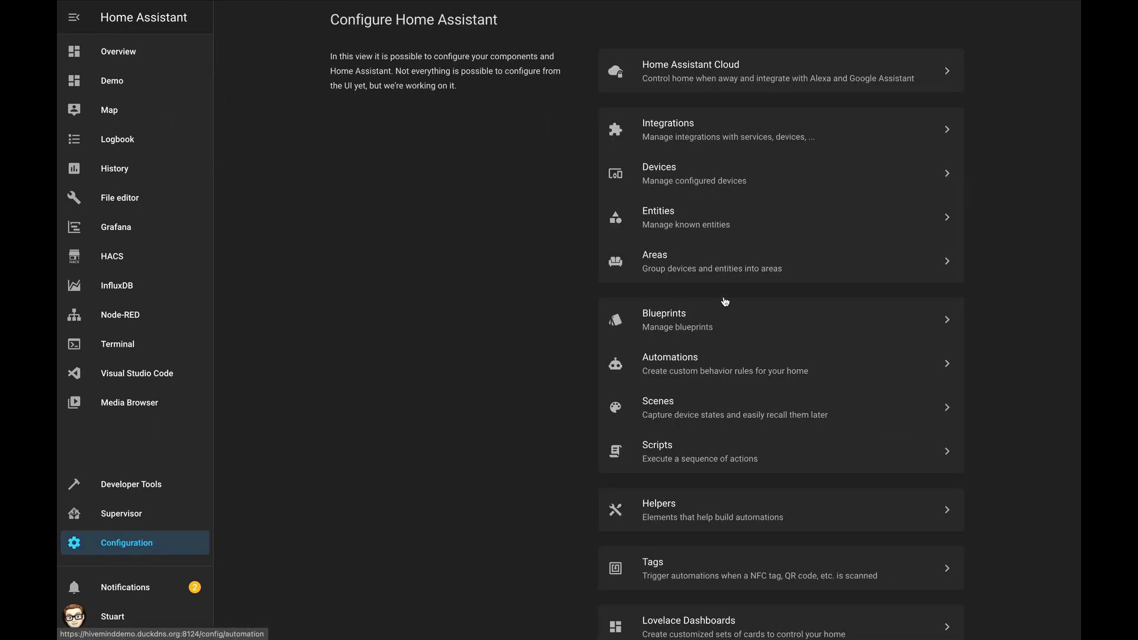
left_click(706, 148)
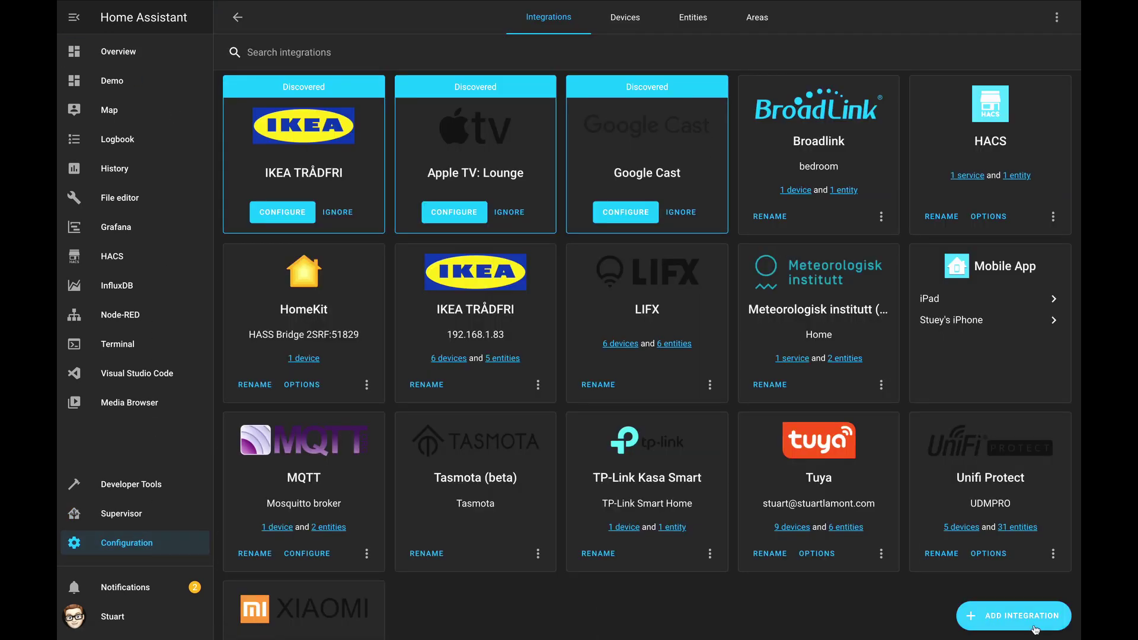
left_click(1015, 616)
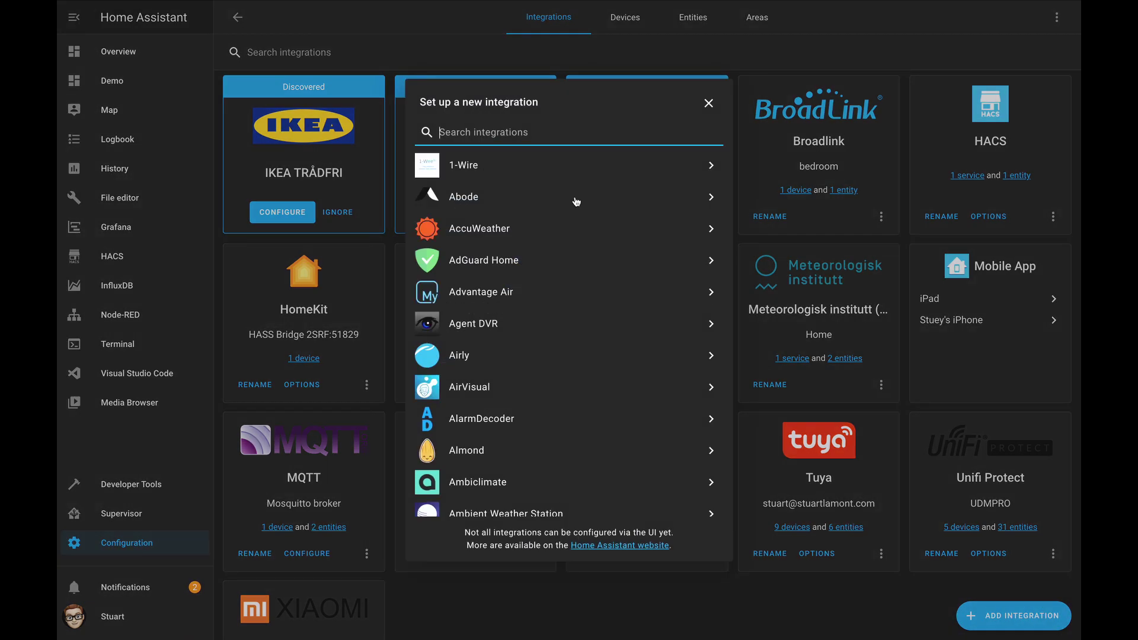
type("zha")
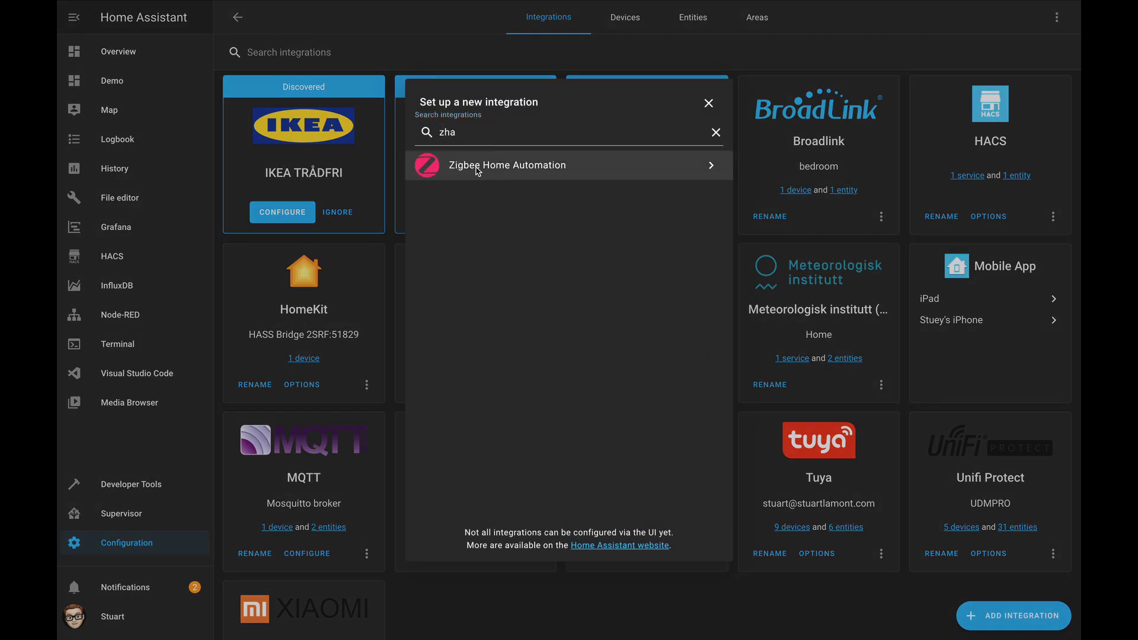
left_click(475, 169)
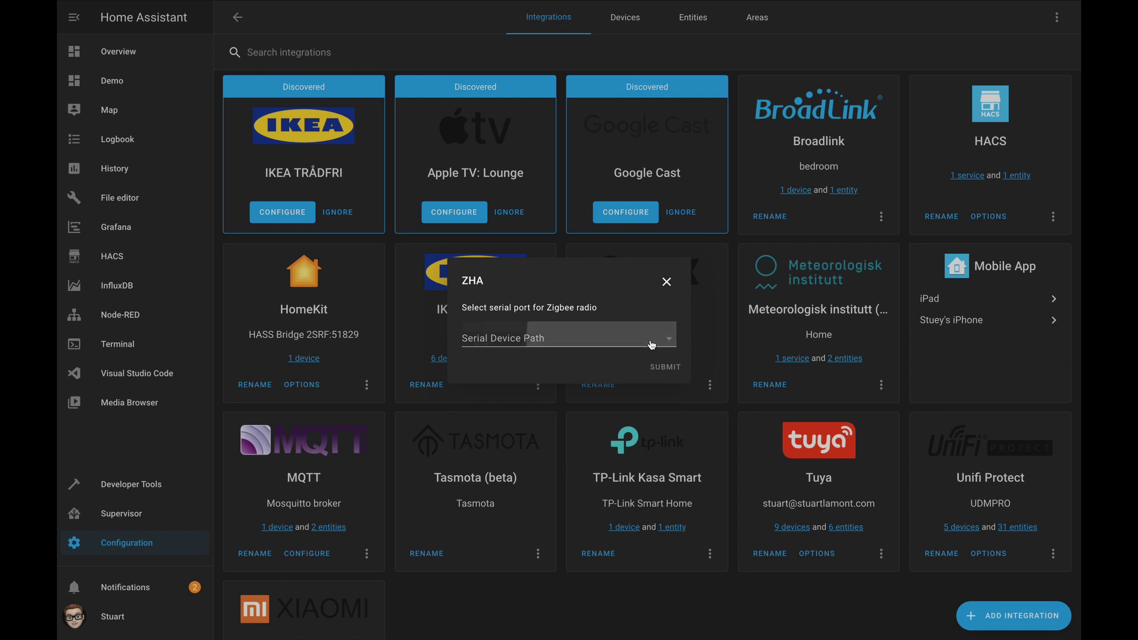
- Select /dev/ttyUSB1 as the Zigbee radio serial port and submit it
left_click(652, 347)
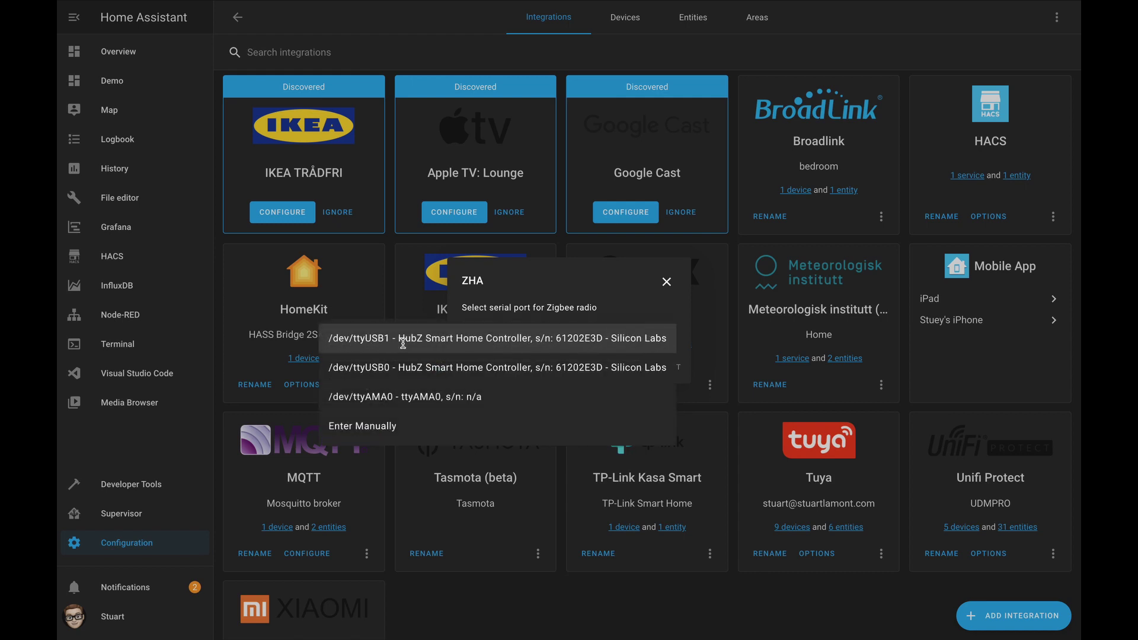
left_click(402, 342)
left_click(666, 367)
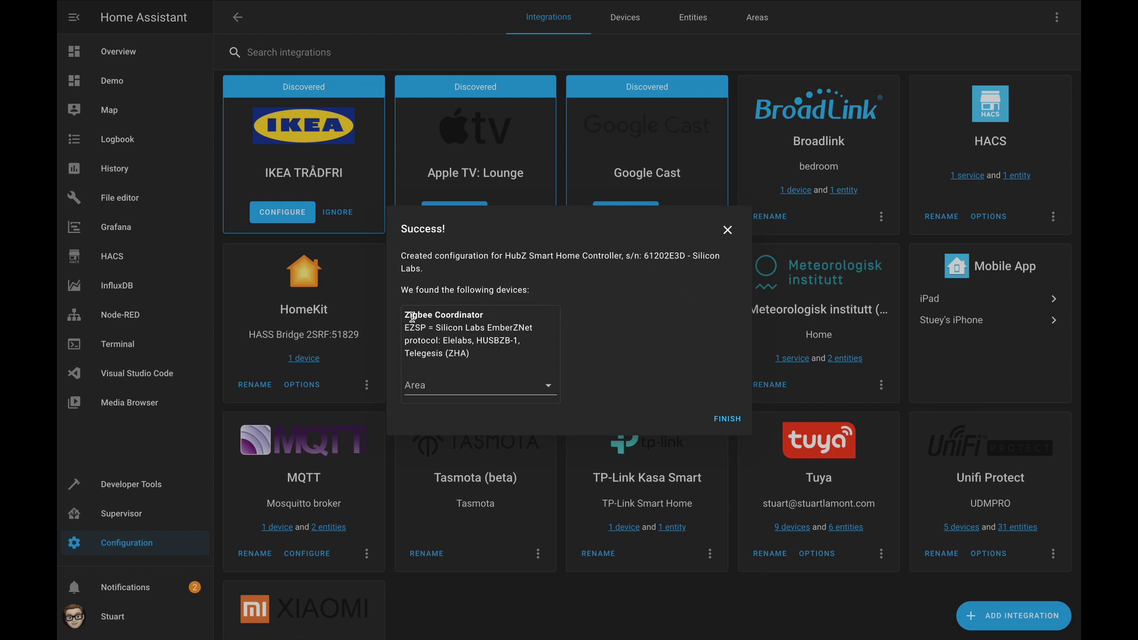
- Assign the Zigbee Coordinator to the Office area and finish setup
left_click_drag(408, 315, 491, 320)
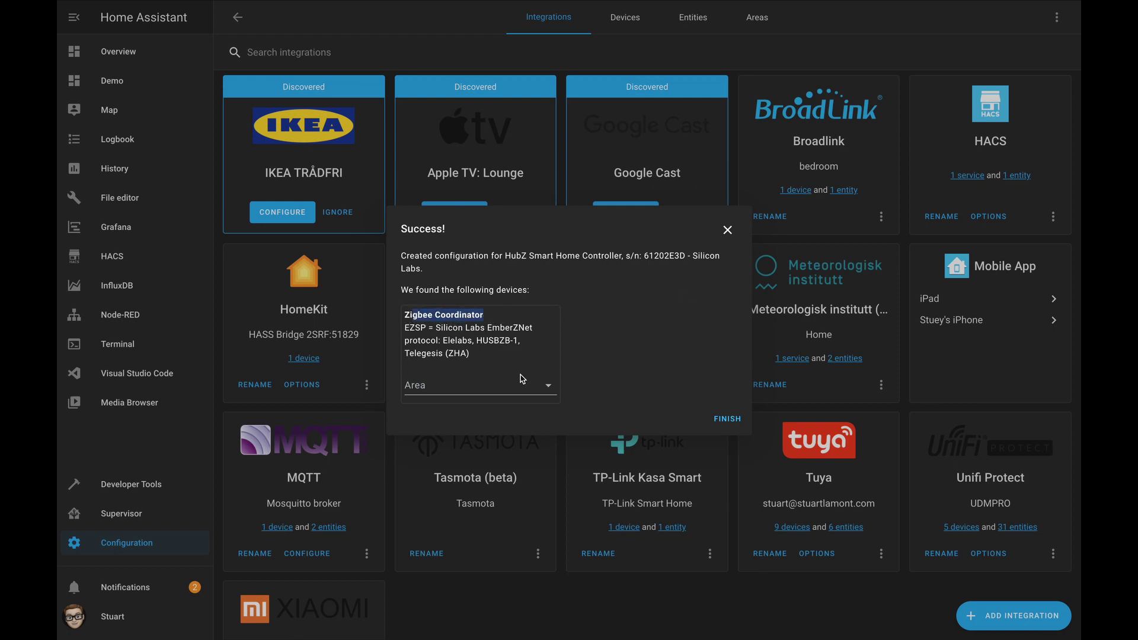
left_click(547, 386)
scroll(470, 603, "down", 5)
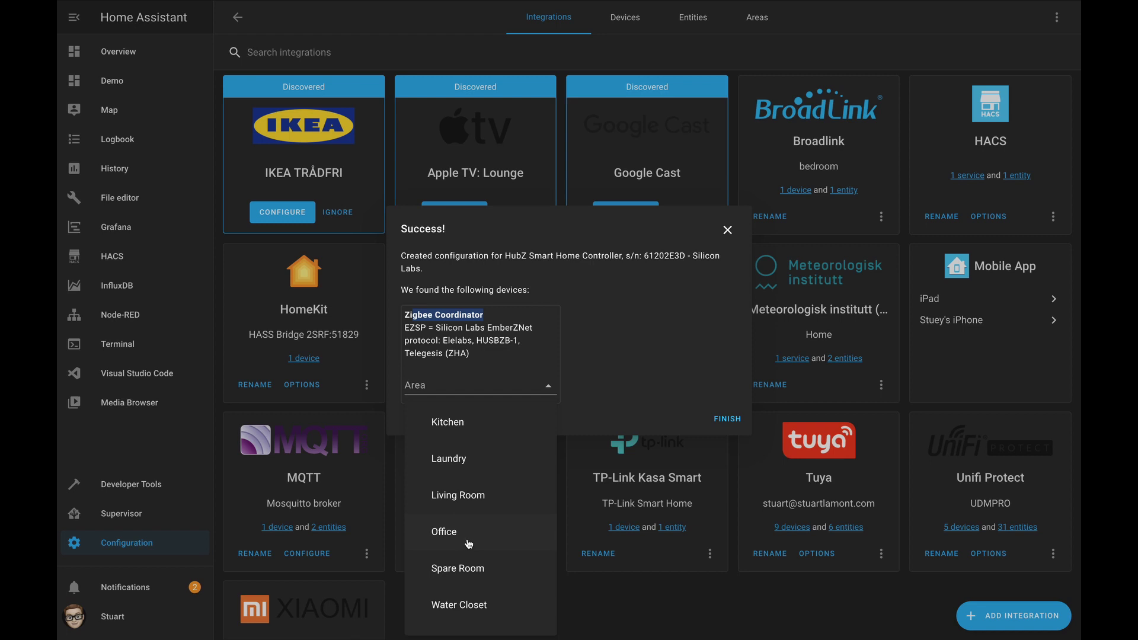
left_click(452, 538)
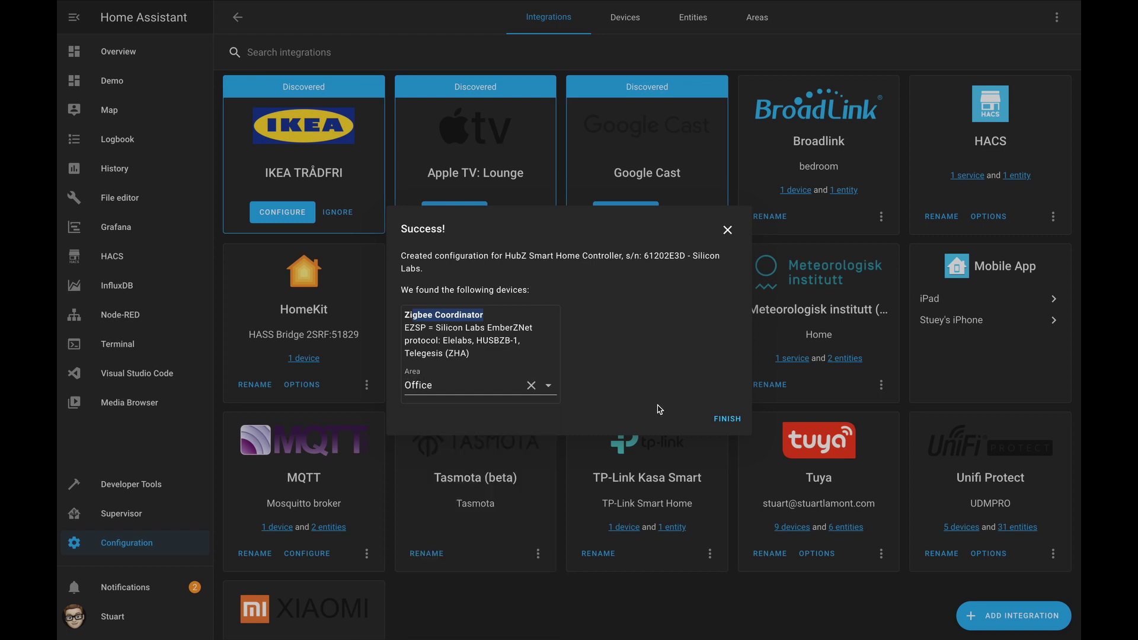
left_click(727, 419)
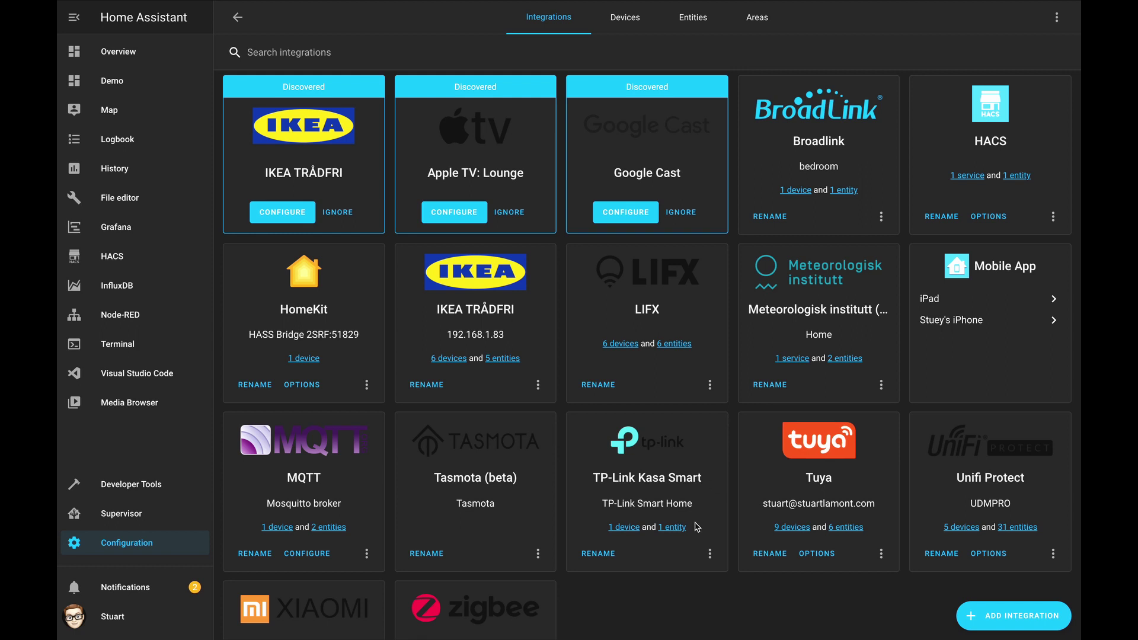
- Open the Zigbee Home Automation card's CONFIGURE page to reach the Zigbee Network settings
scroll(698, 525, "down", 3)
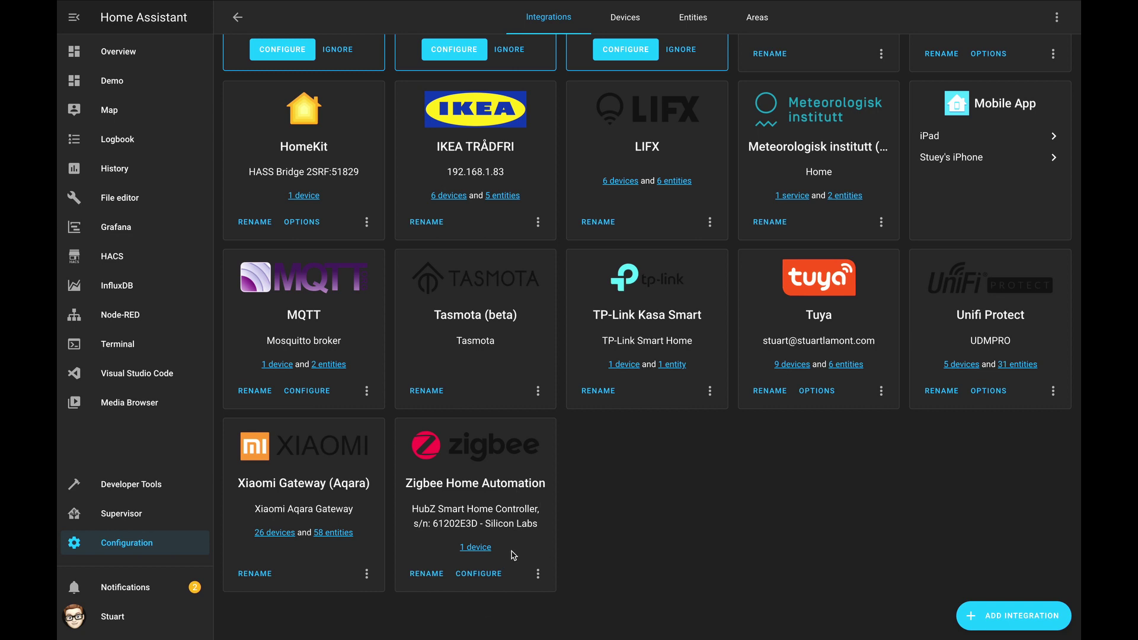
left_click(483, 581)
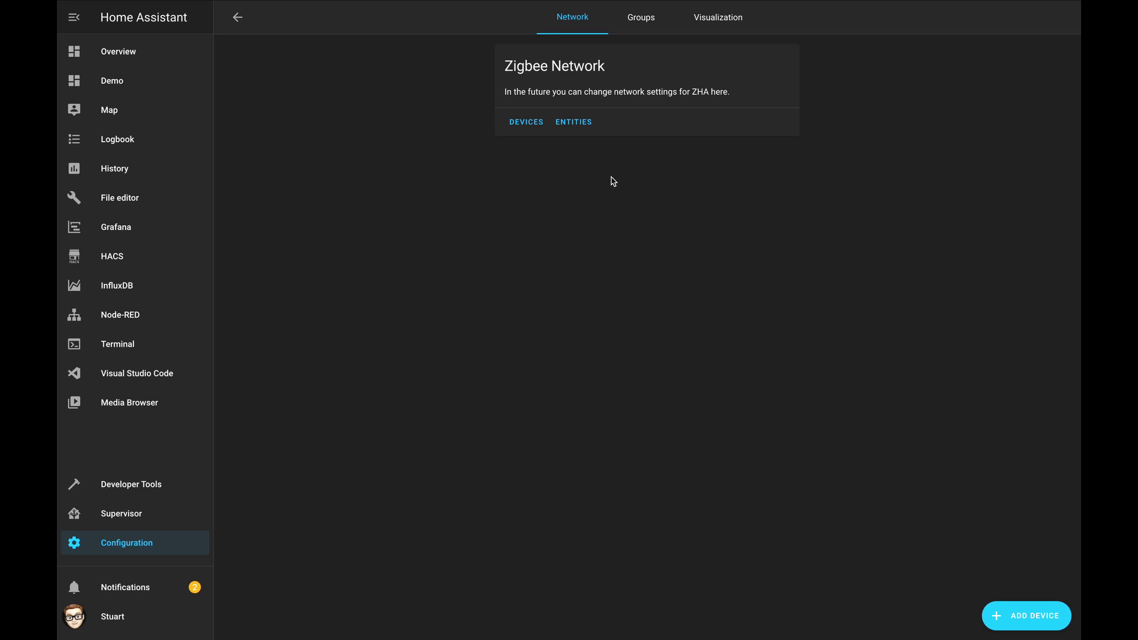
- Pair the TRADFRI remote, rename it 'Ikea 5 Button Demo' and assign it to Dining Room
left_click(1022, 618)
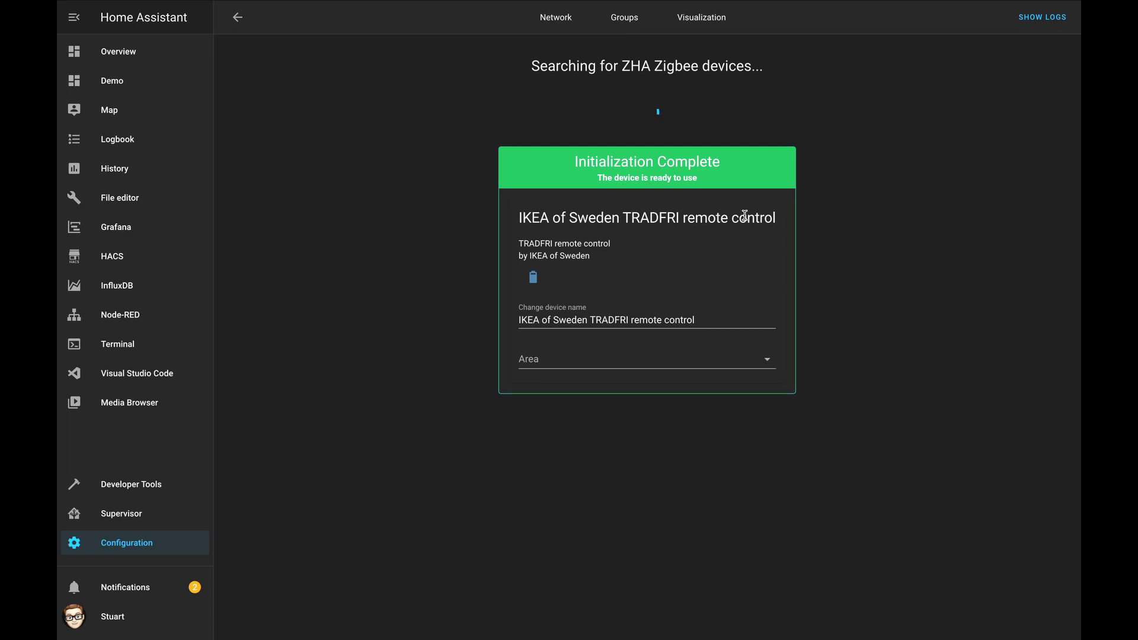
left_click_drag(695, 321, 515, 319)
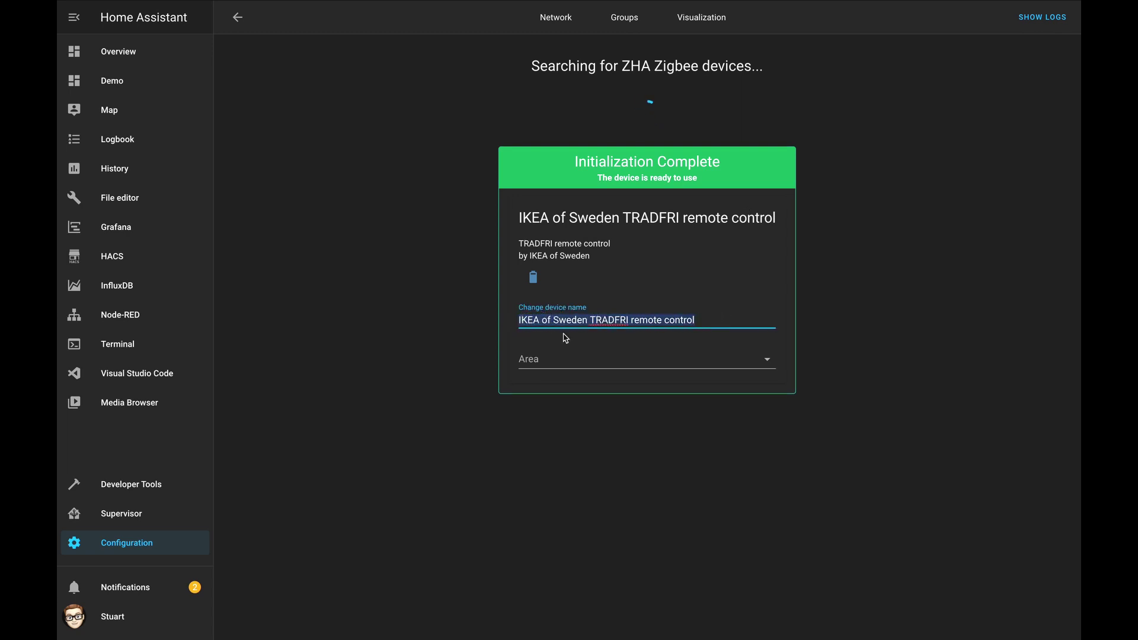
type("Ike")
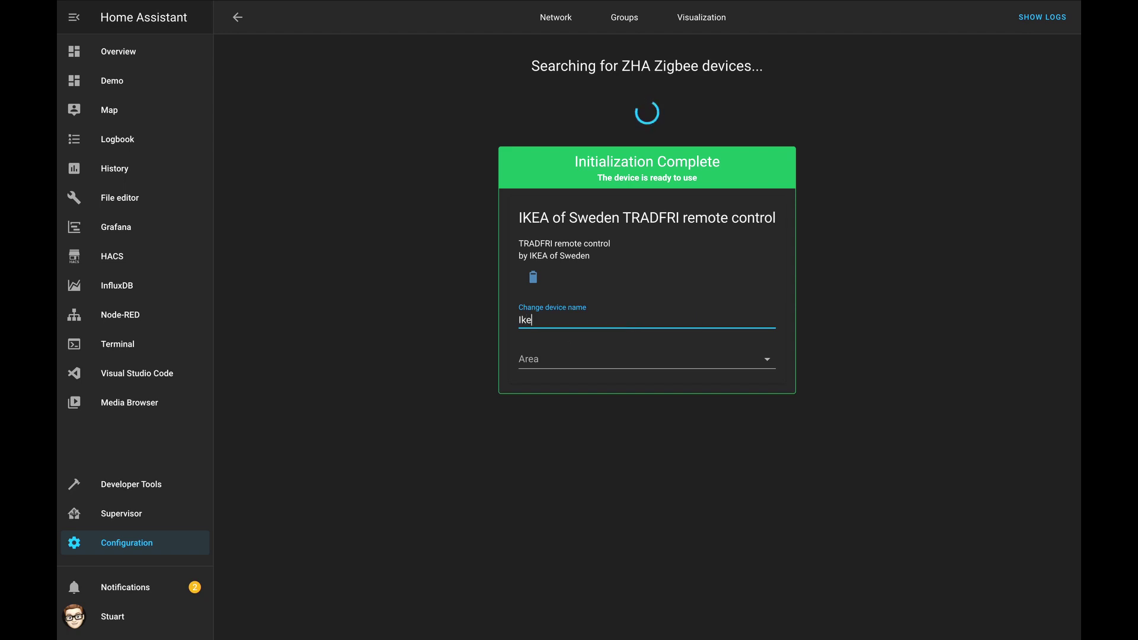
type("a 5 Button Demo")
left_click(676, 358)
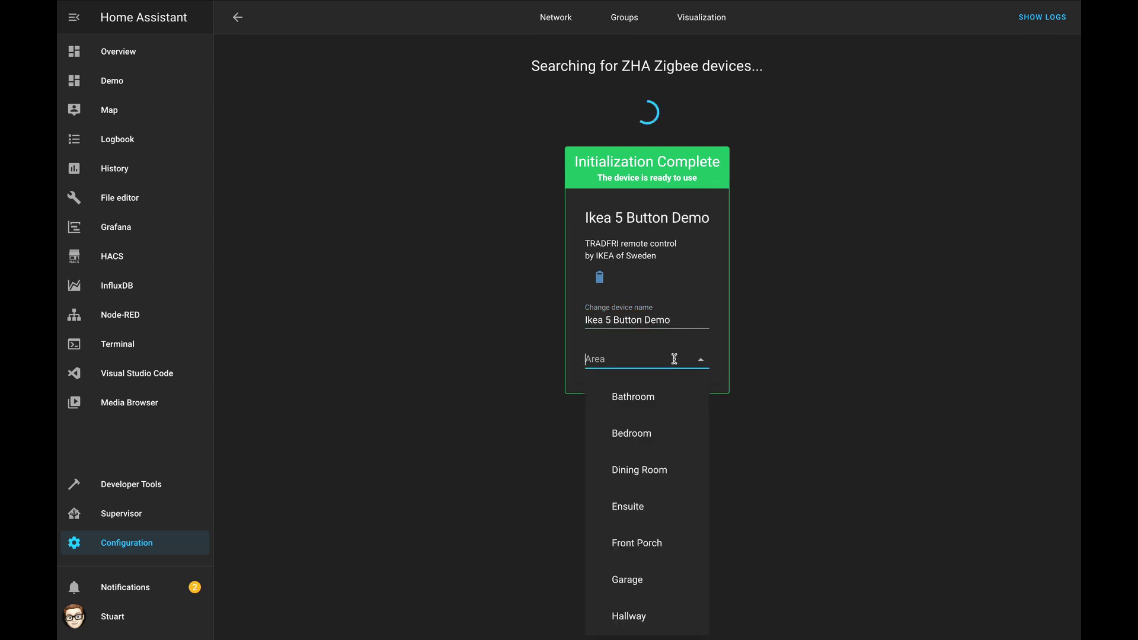
left_click(649, 474)
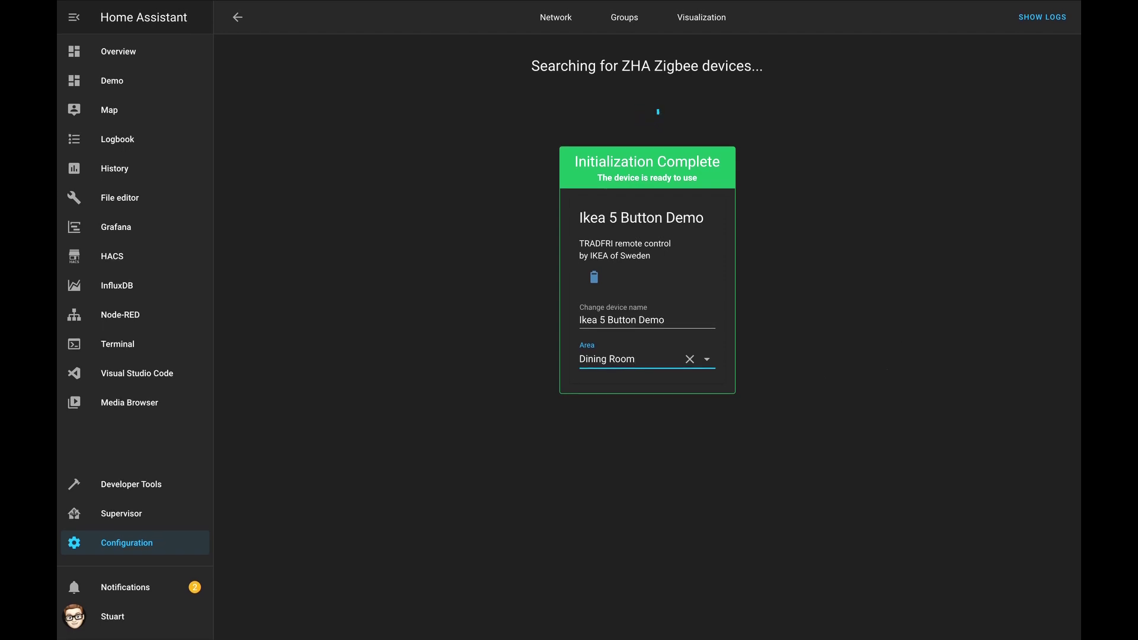
left_click(805, 296)
- From the Zigbee network overview, list its devices and open Ikea 5 Button Demo
mouse_move(580, 22)
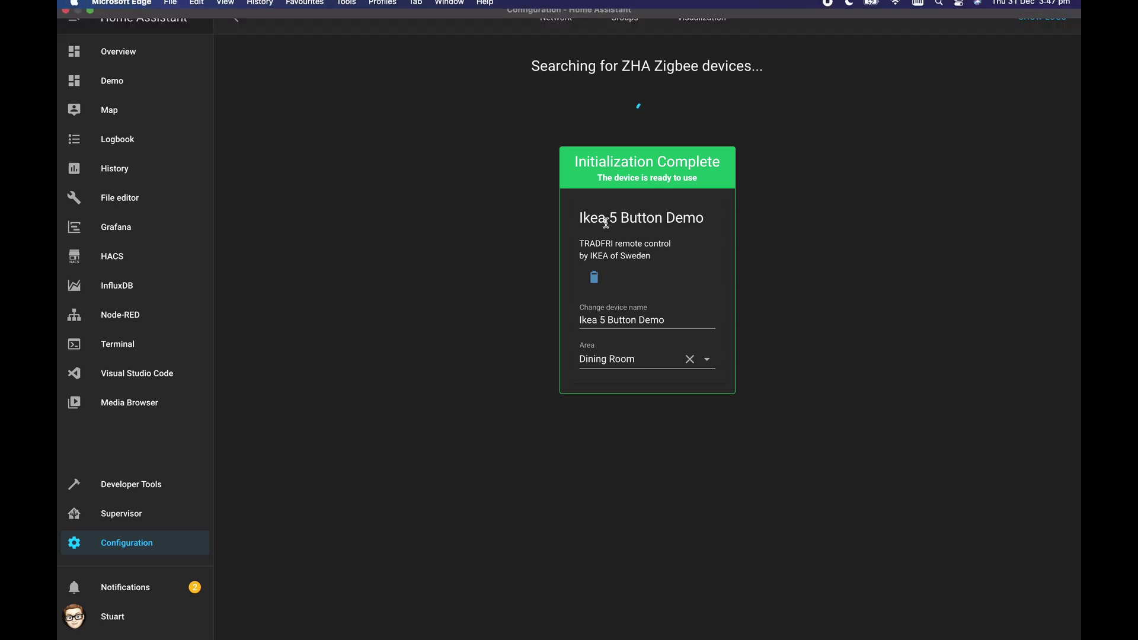
left_click(562, 25)
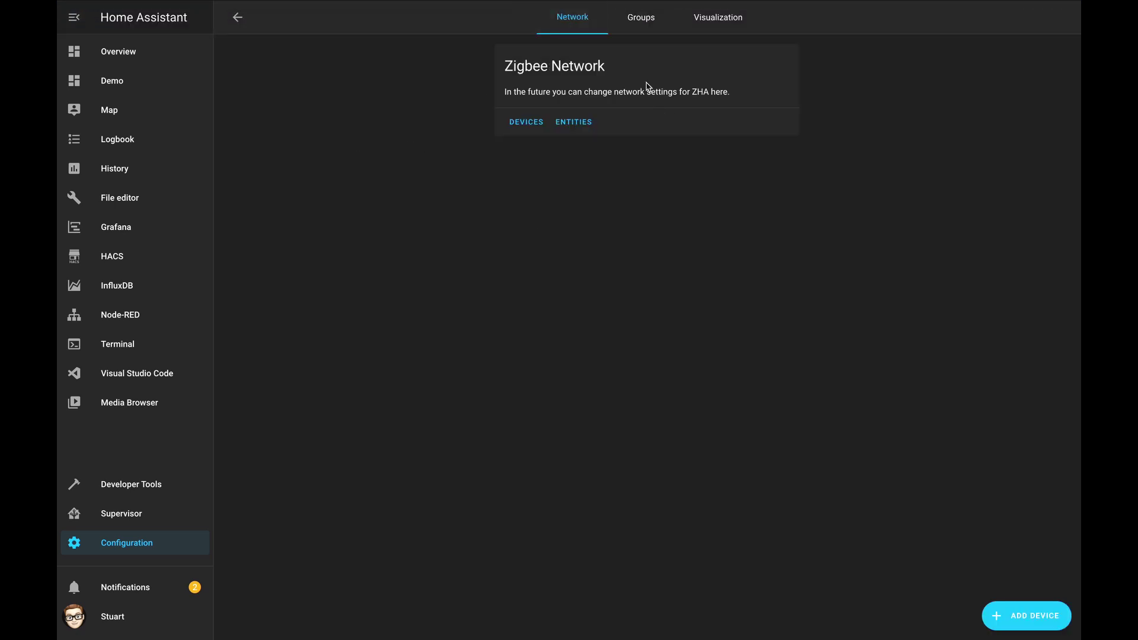
left_click(527, 123)
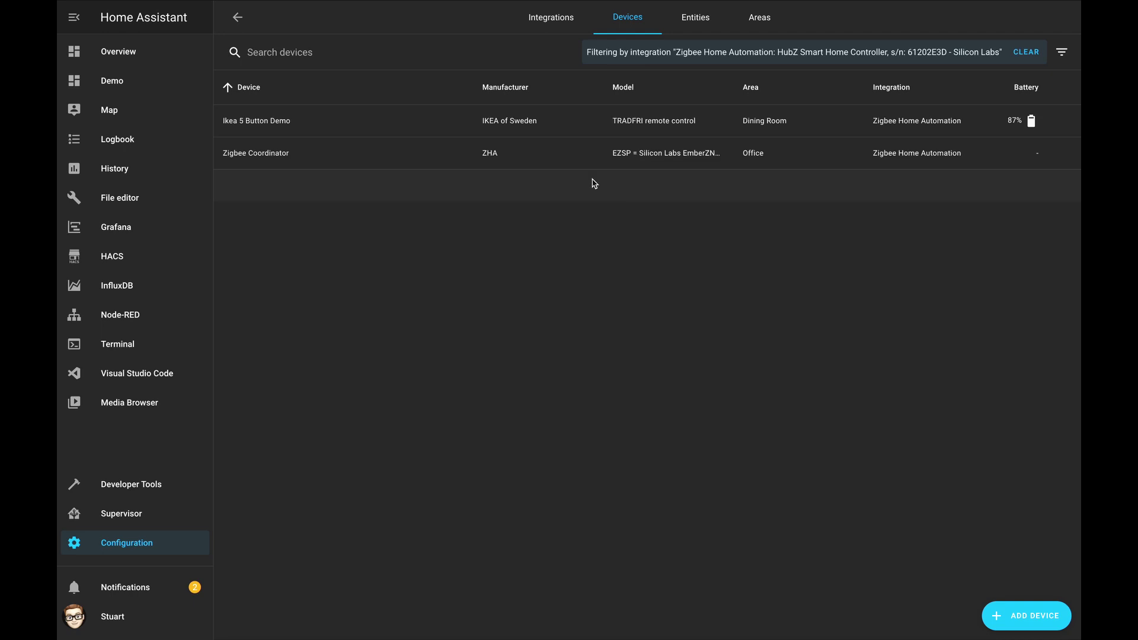
left_click(262, 126)
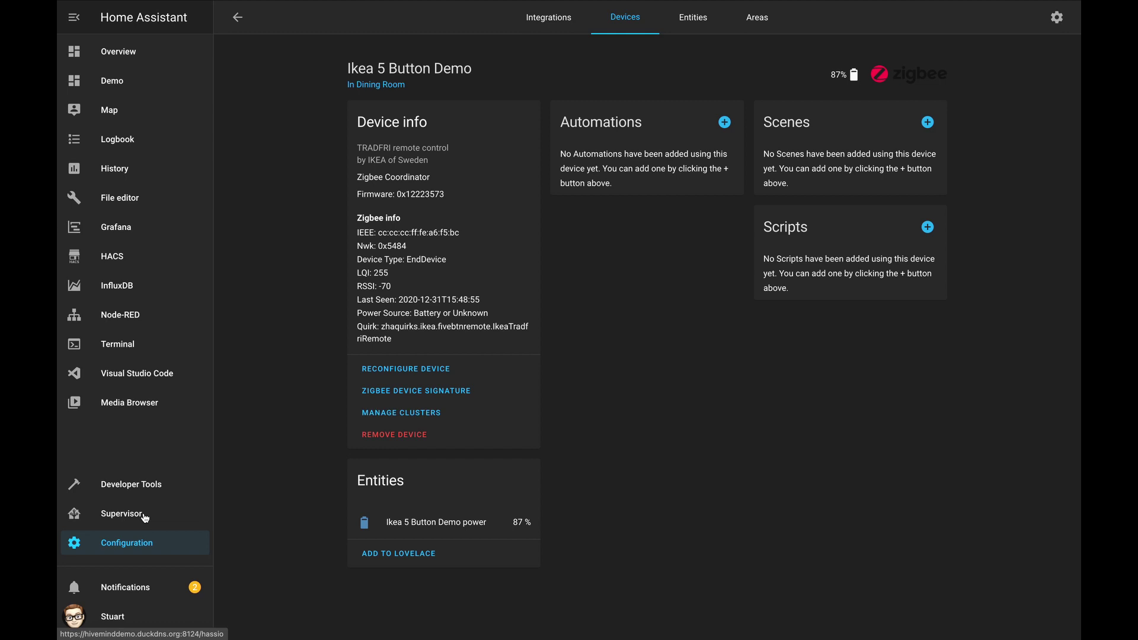
- Open Configuration > Blueprints, then launch DISCOVER MORE BLUEPRINTS in a new tab
left_click(125, 550)
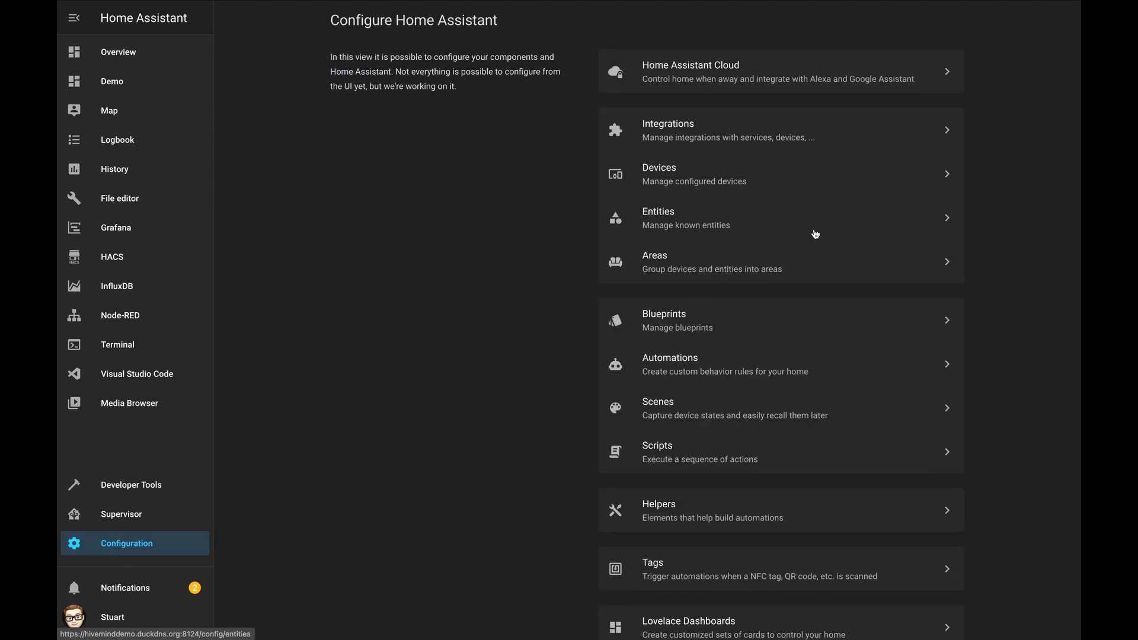
scroll(816, 234, "down", 1)
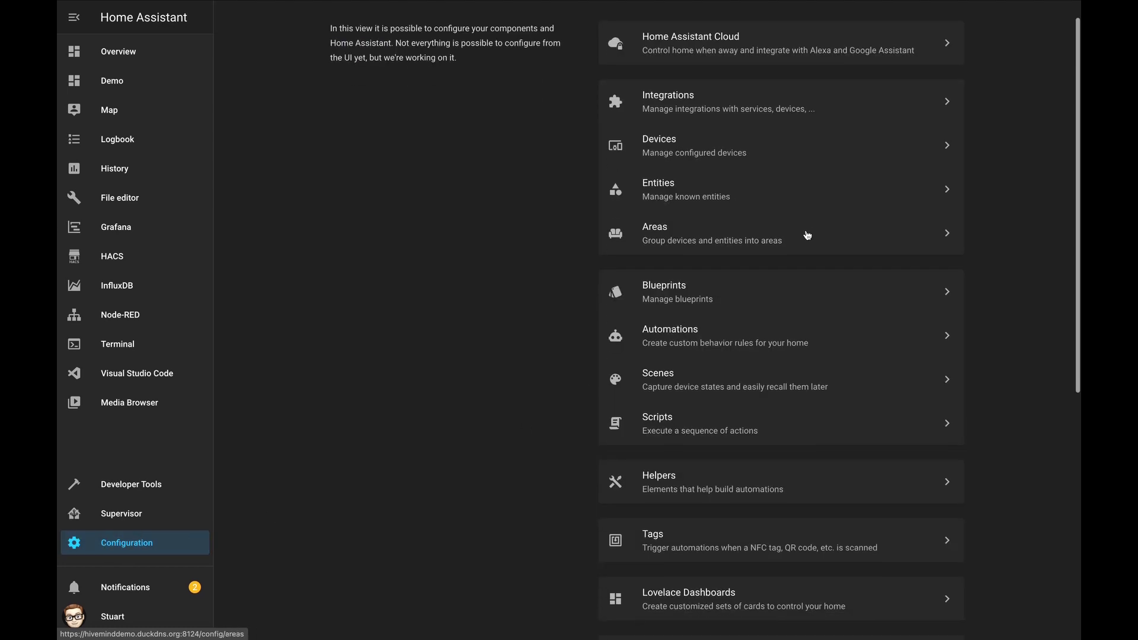
left_click(724, 295)
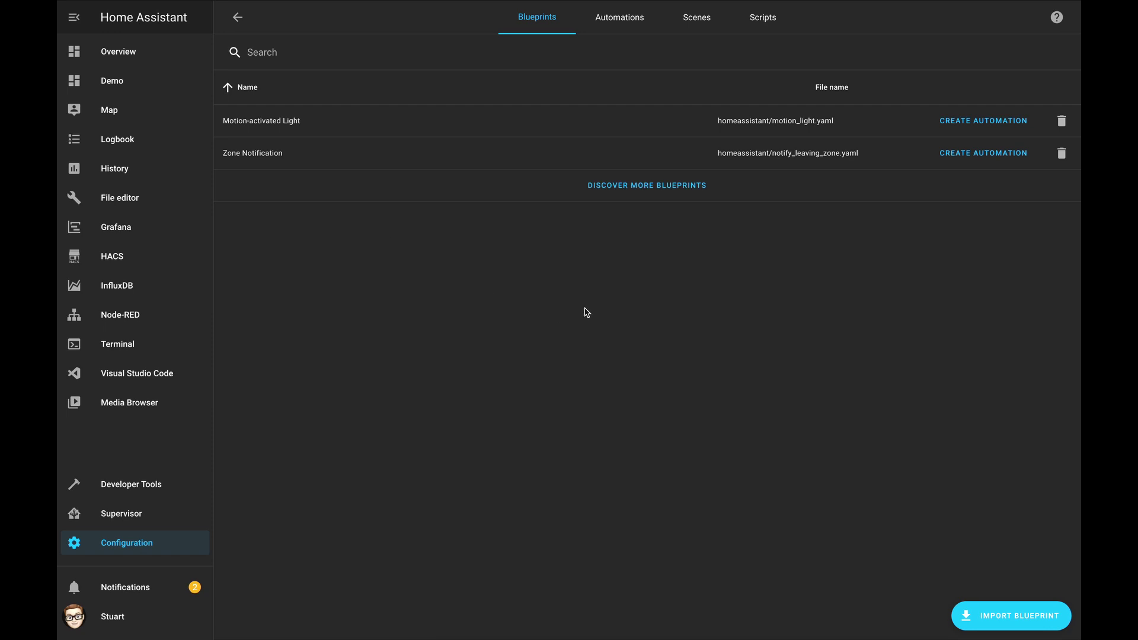
left_click(637, 186)
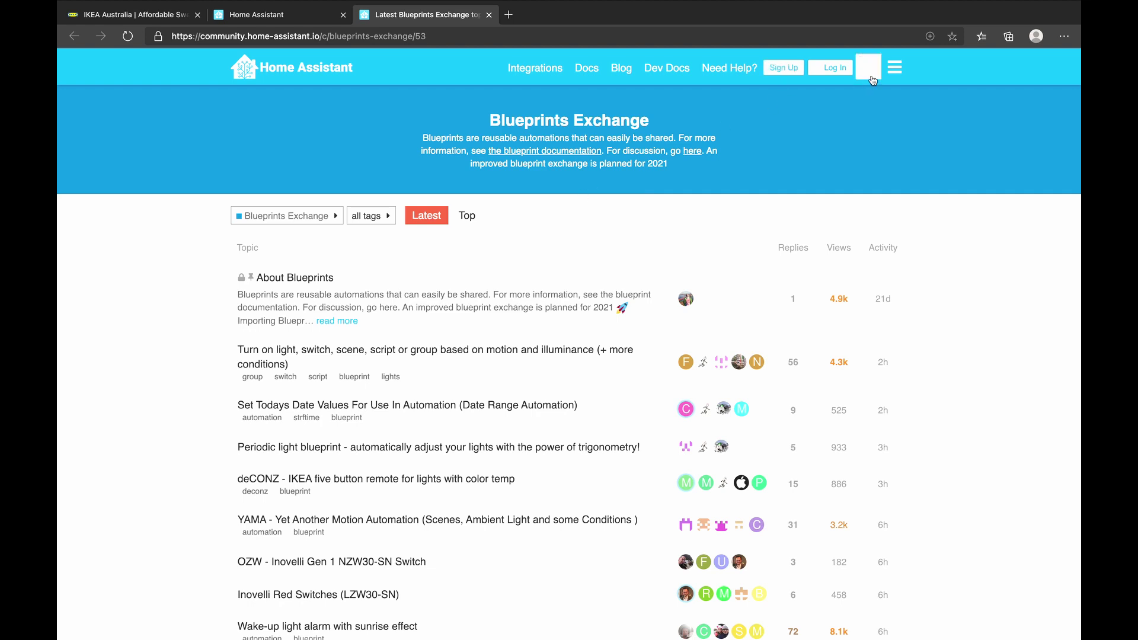
- Search the Blueprints Exchange forum for 'ZHA ikea'
scroll(676, 319, "down", 2)
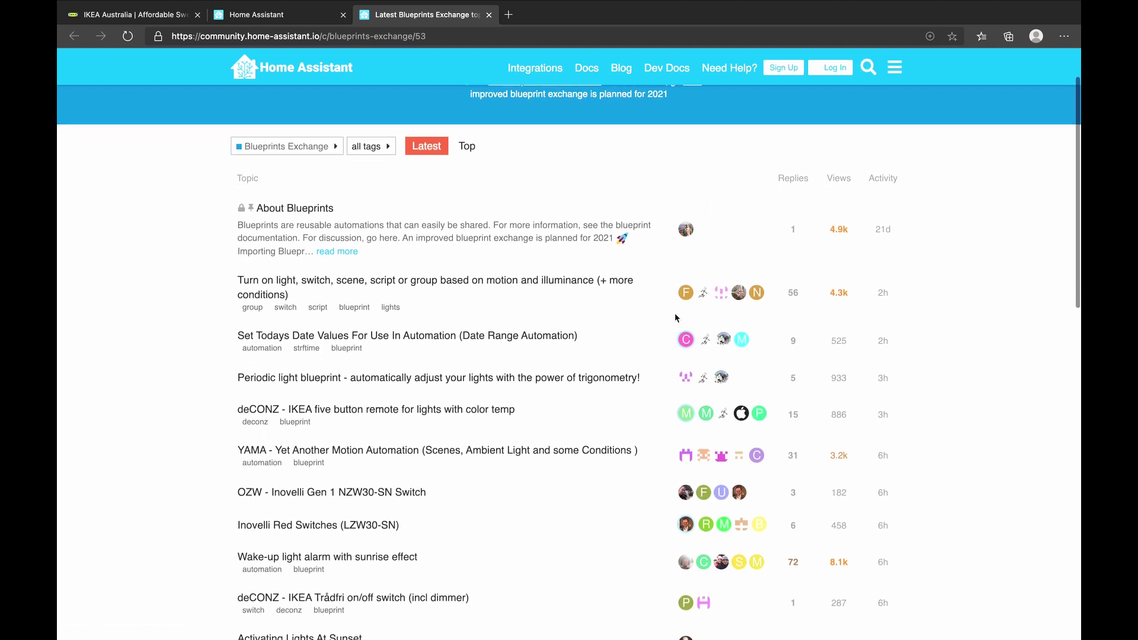
scroll(676, 319, "down", 2)
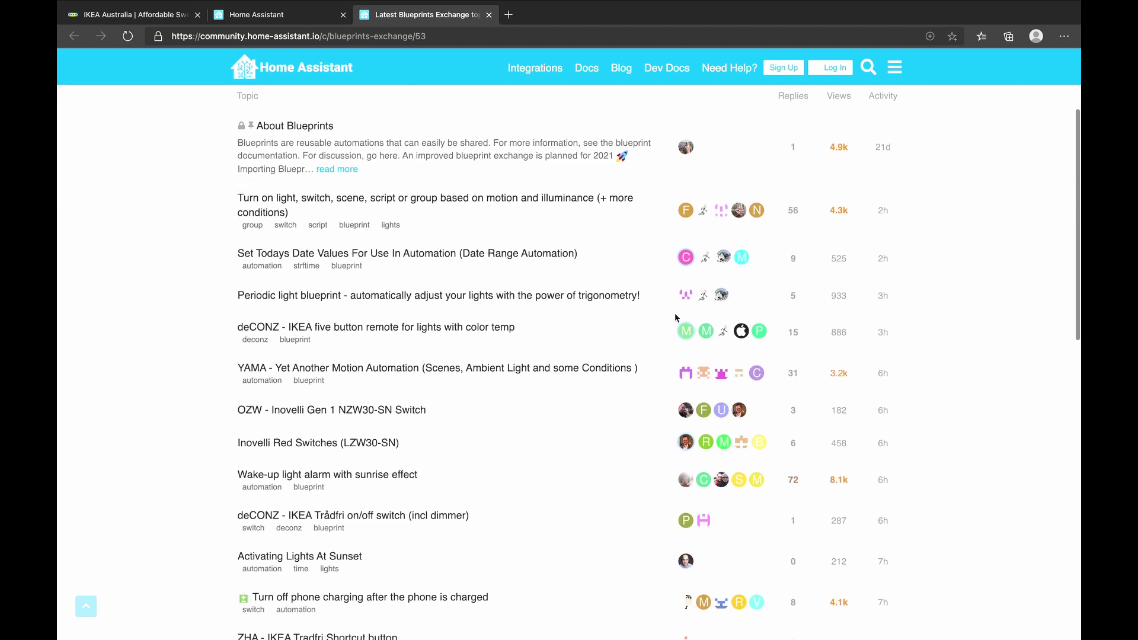
scroll(673, 316, "up", 3)
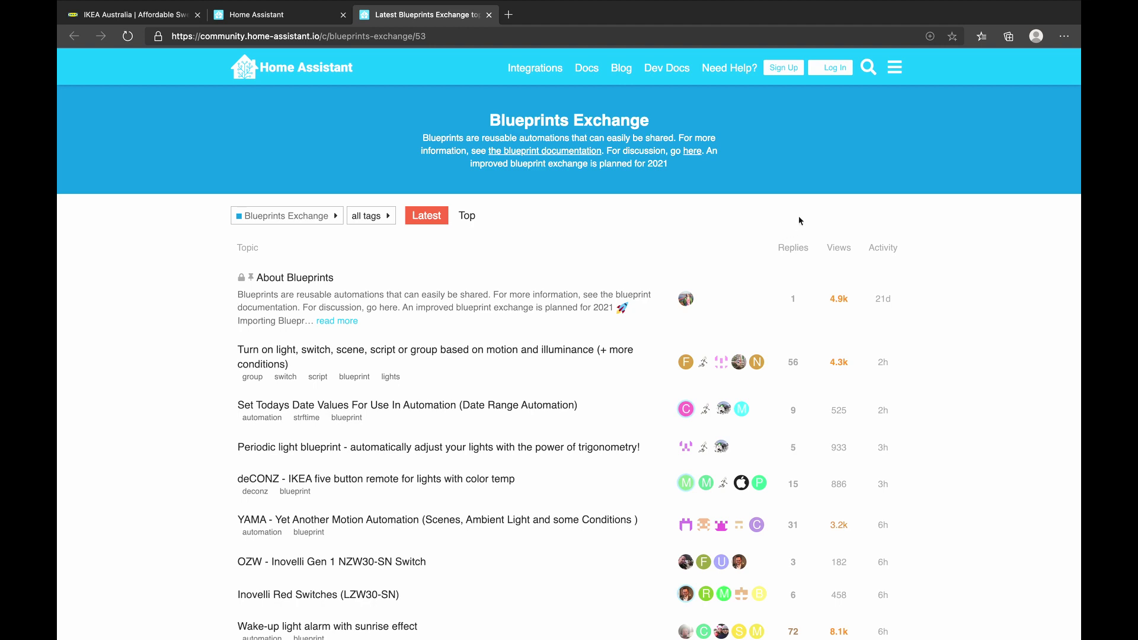
left_click(866, 70)
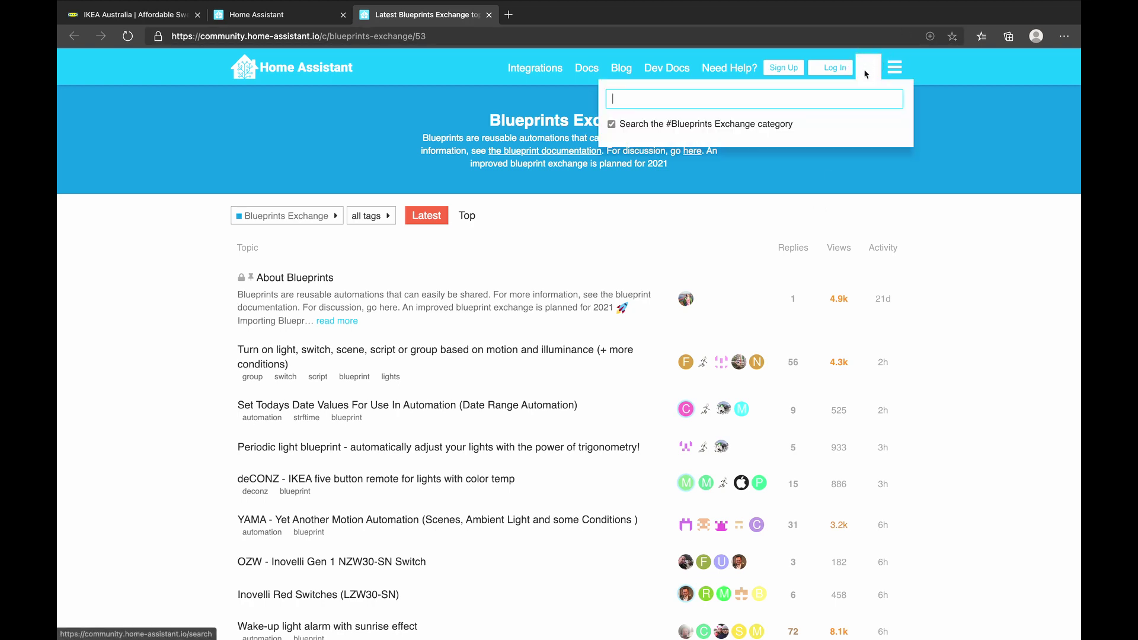
type("ZHA ")
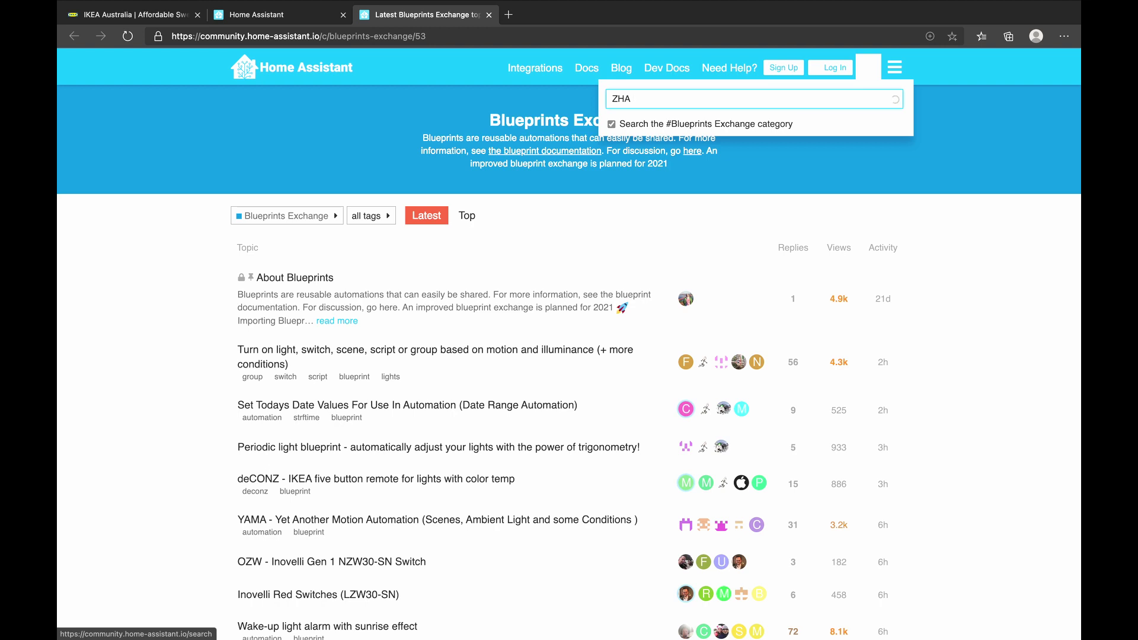
type("ikea")
key("Return")
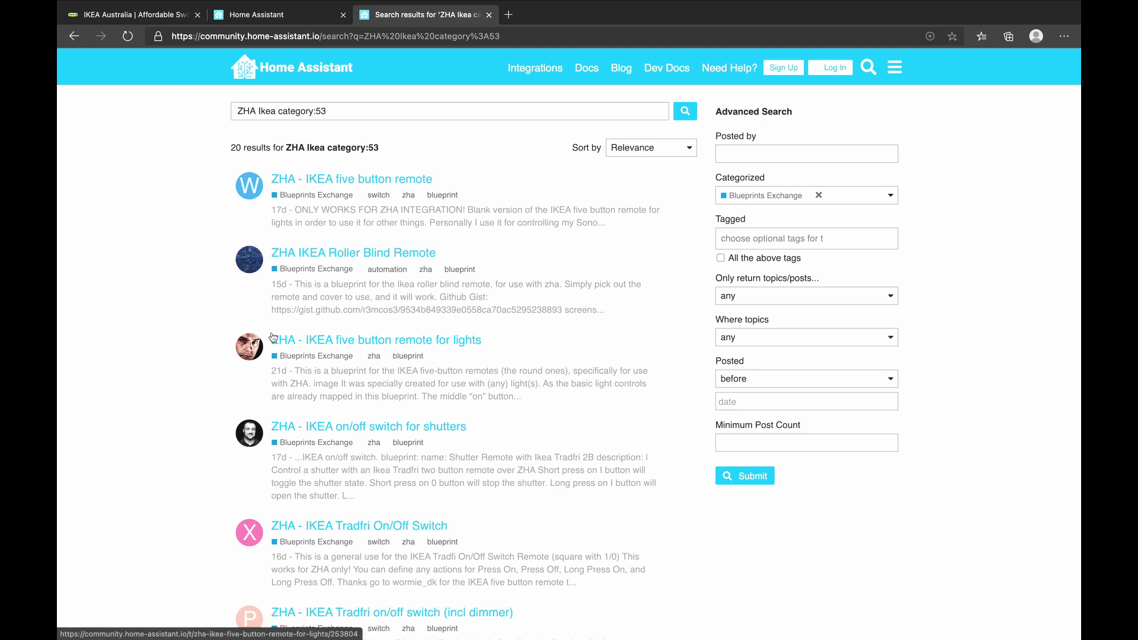
- Open and skim the 'ZHA - IKEA five button remote for lights' topic
left_click(293, 340)
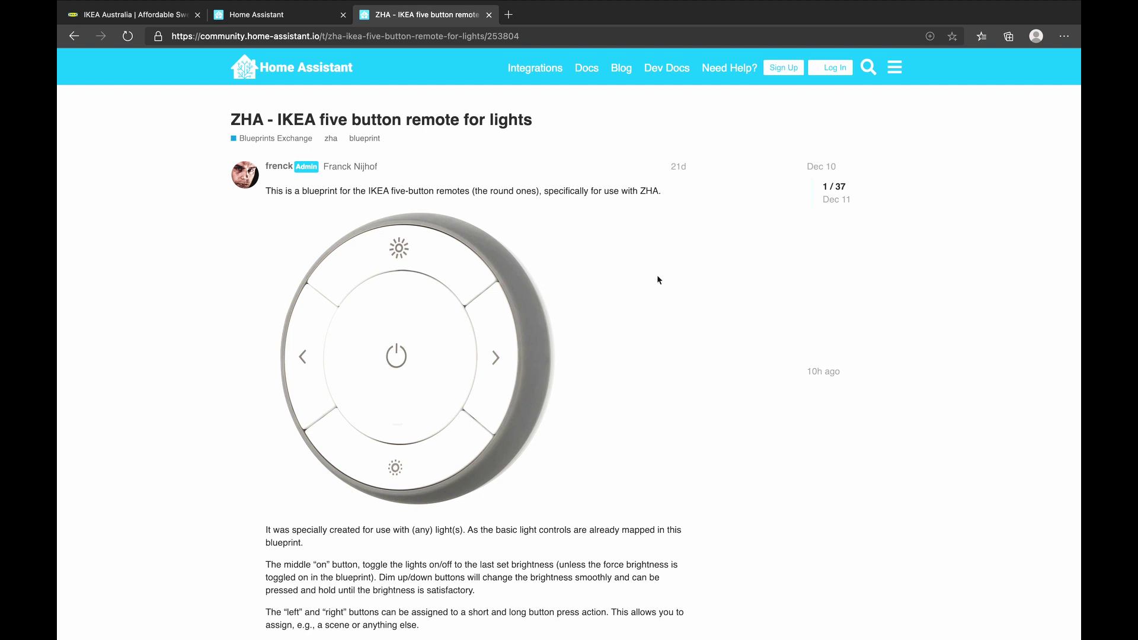
scroll(657, 278, "down", 2)
scroll(657, 276, "down", 3)
scroll(658, 277, "down", 5)
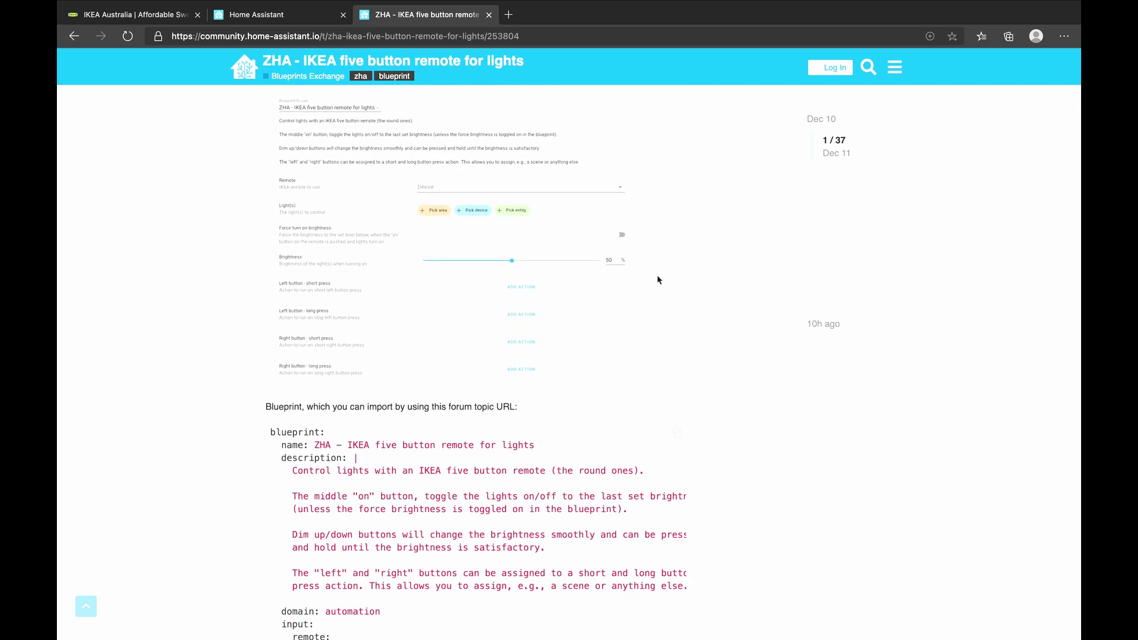
scroll(657, 280, "up", 8)
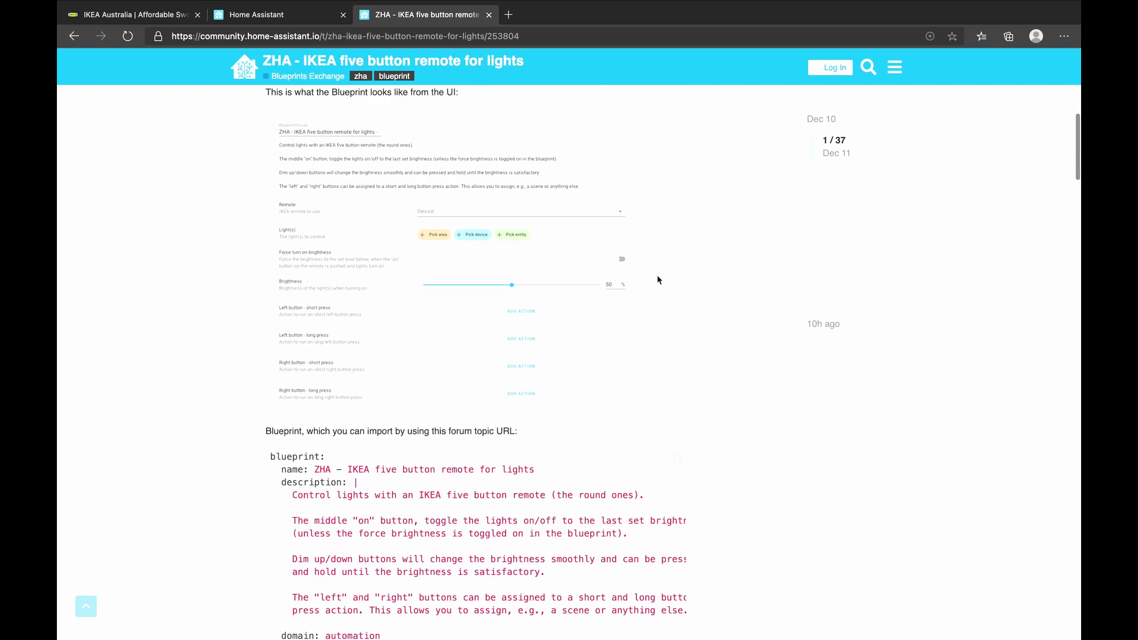
- Copy the topic's URL from the browser address bar
left_click(496, 36)
right_click(497, 38)
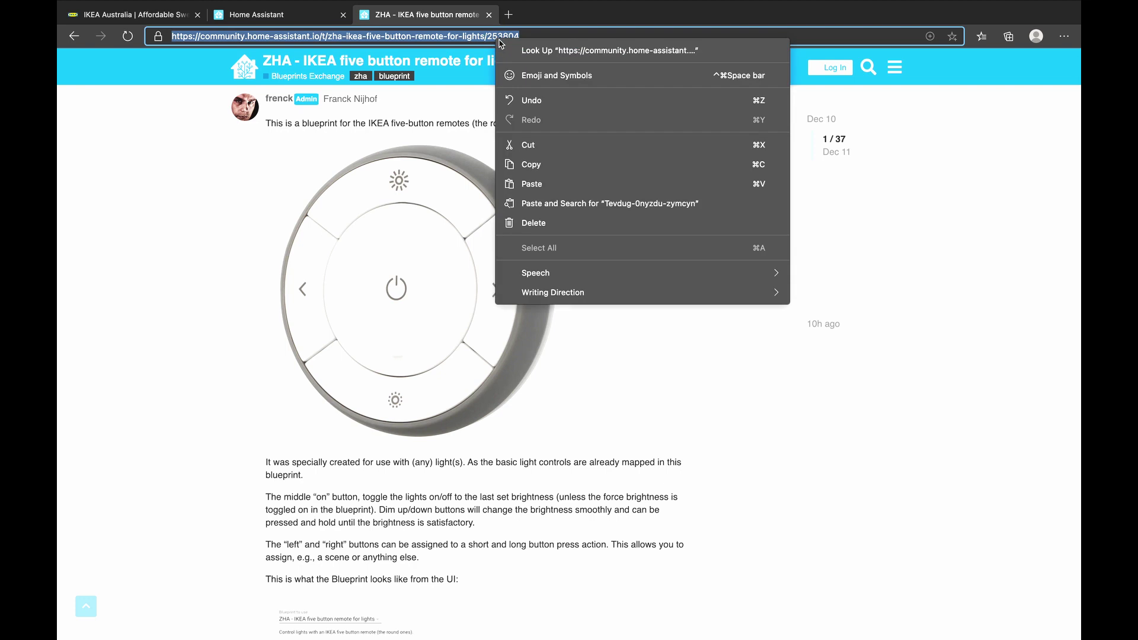
left_click(540, 163)
- Paste the copied blueprint topic address into a new blueprint import and preview it
key("ctrl+Right")
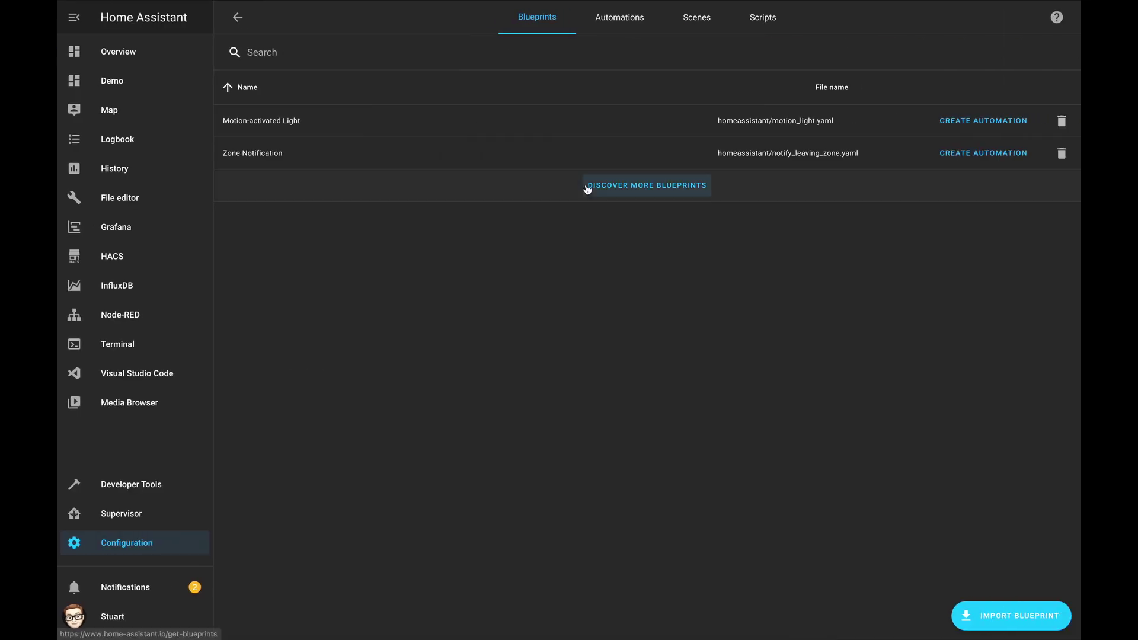
left_click(1004, 617)
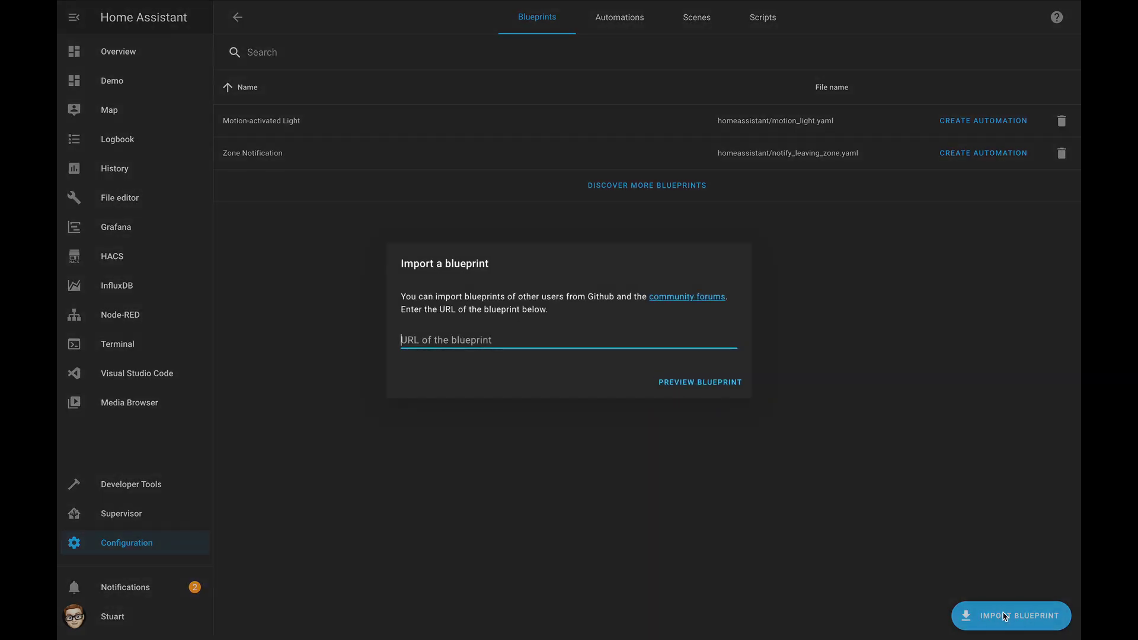
key("ctrl+v")
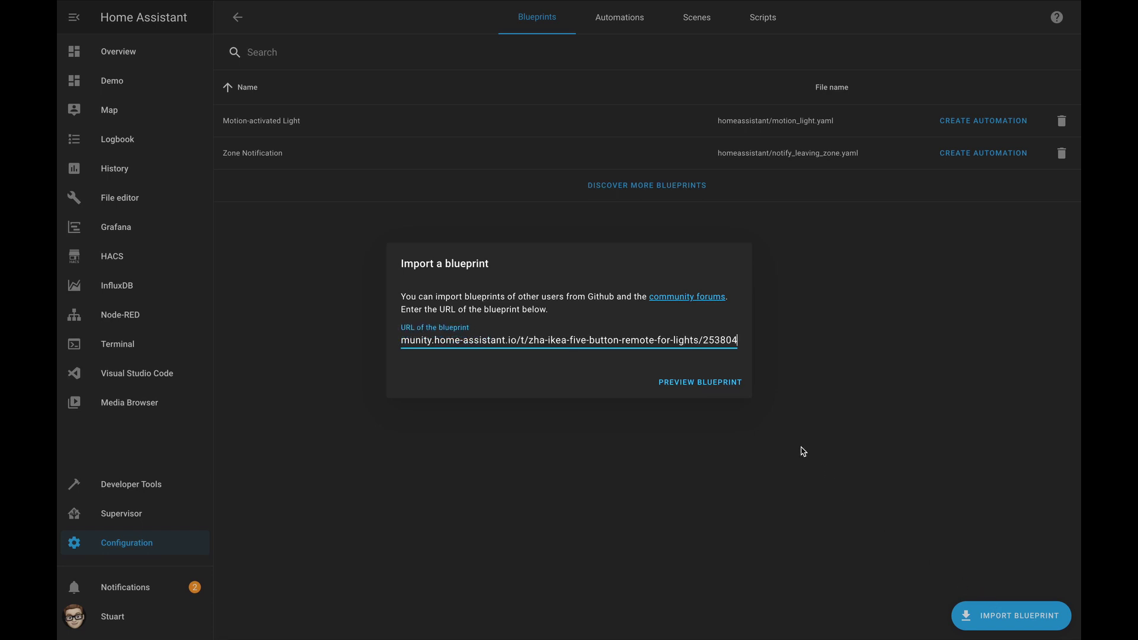
left_click(712, 391)
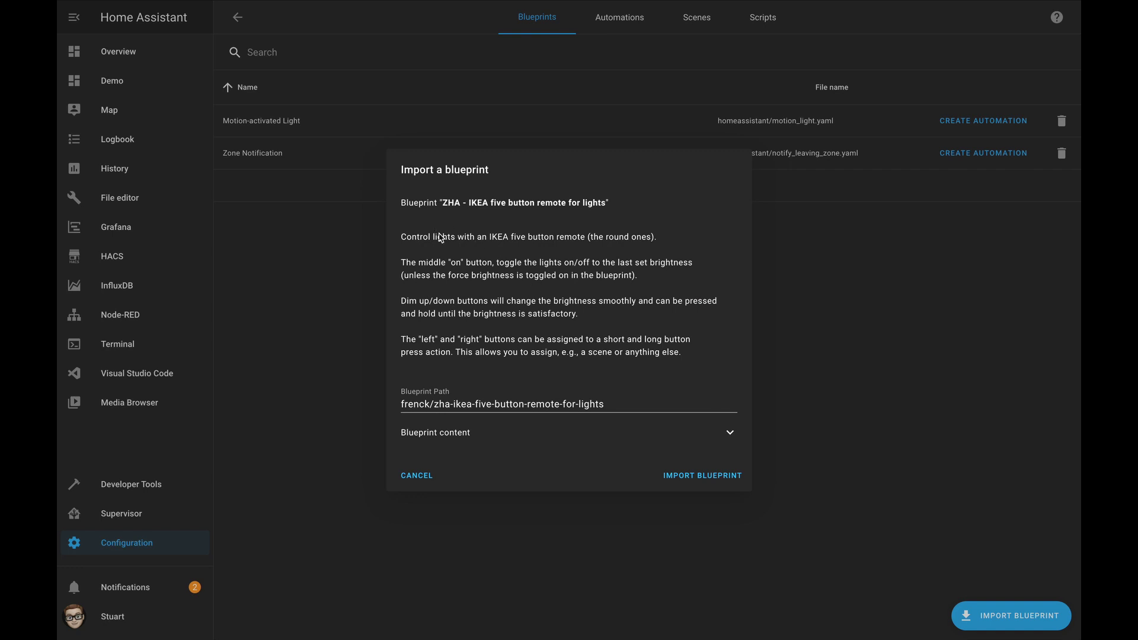
- Expand the ZHA - IKEA five button remote blueprint's YAML content and scroll through it
left_click(731, 436)
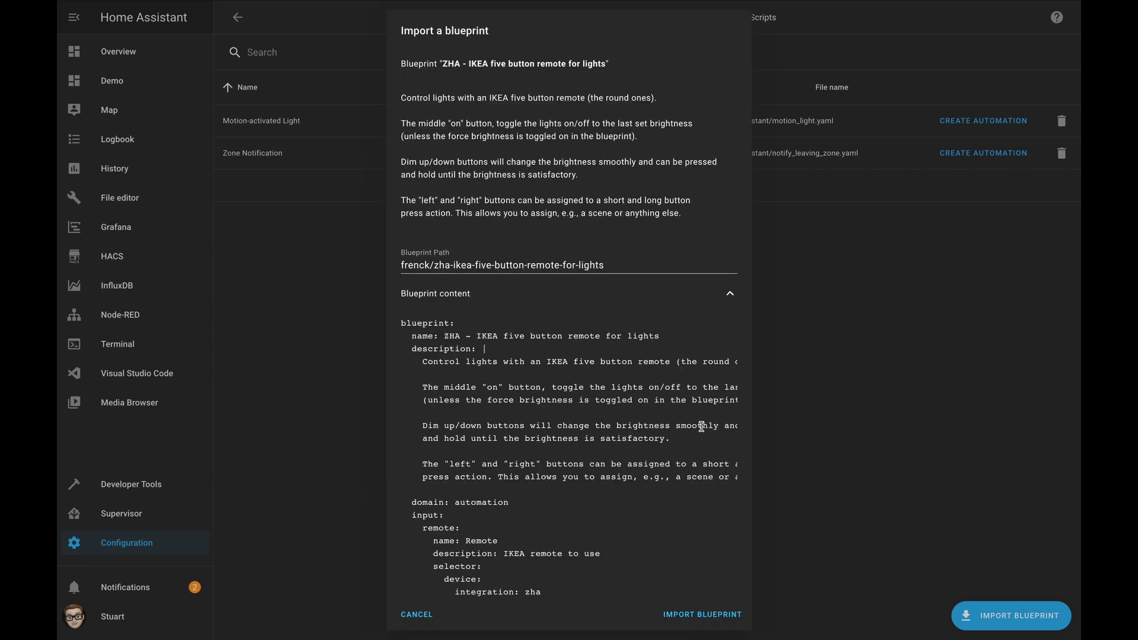
scroll(702, 431, "down", 3)
scroll(703, 431, "down", 3)
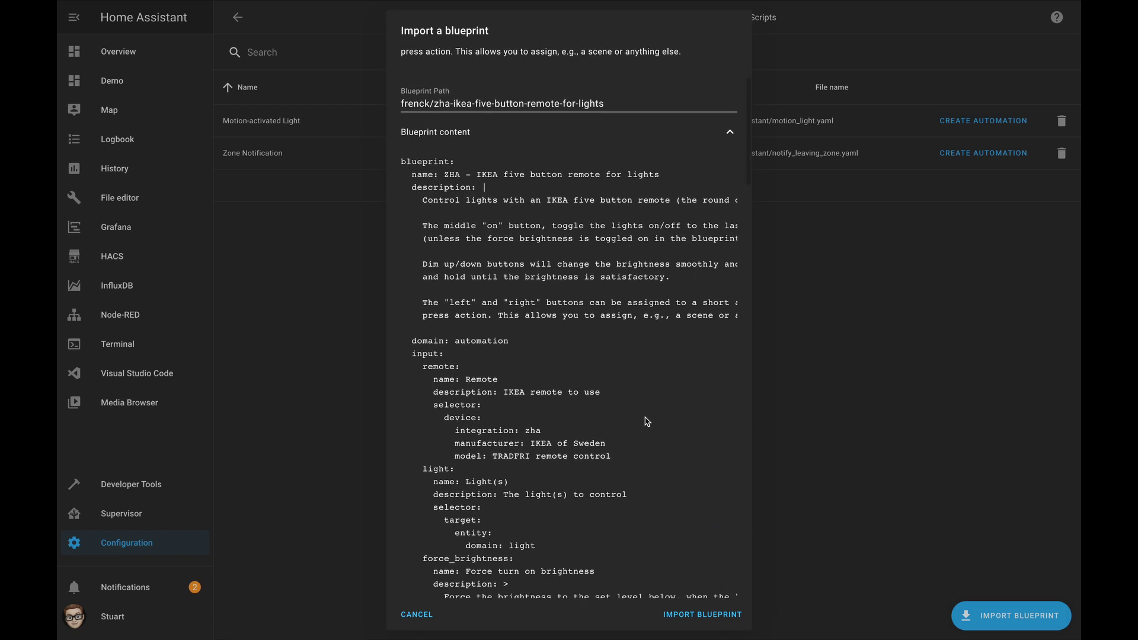
scroll(653, 423, "down", 1)
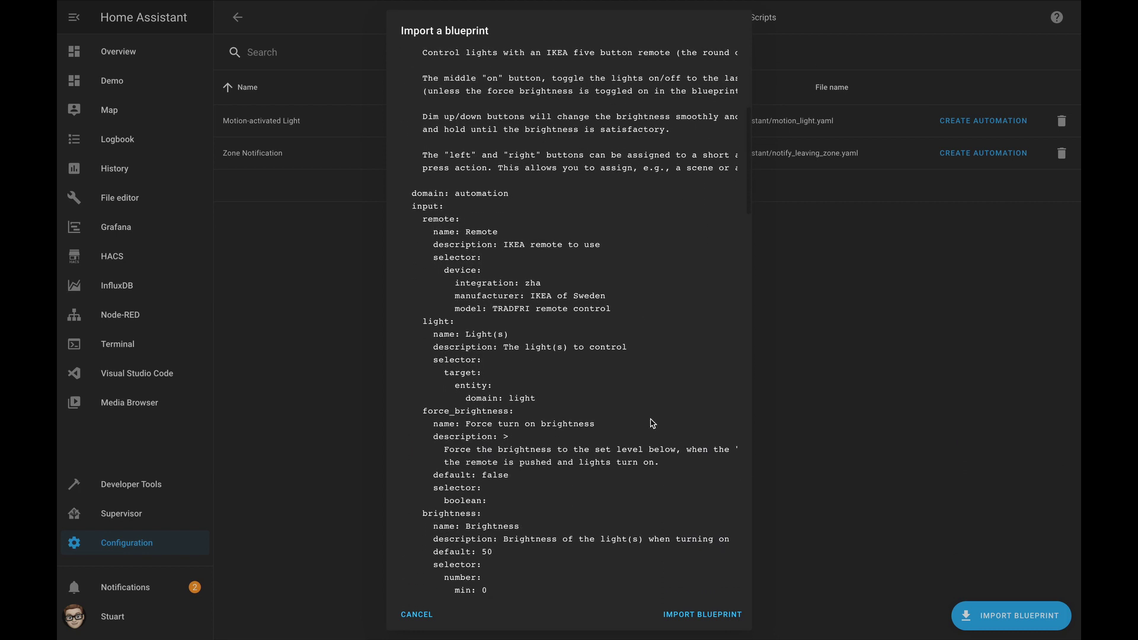
scroll(652, 423, "down", 15)
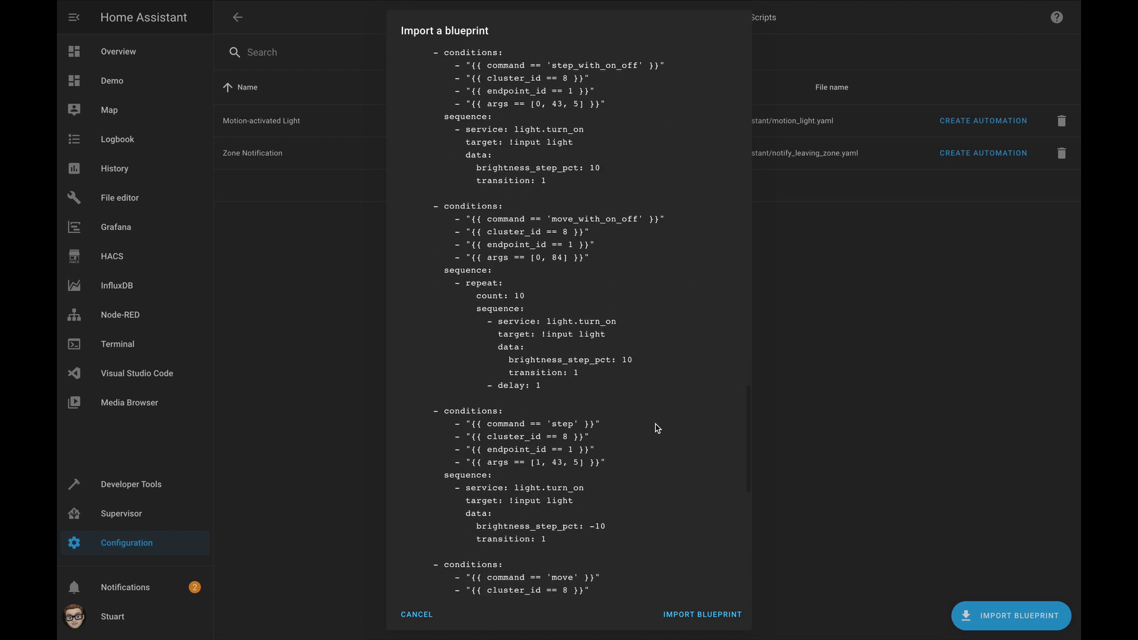
scroll(655, 427, "down", 2)
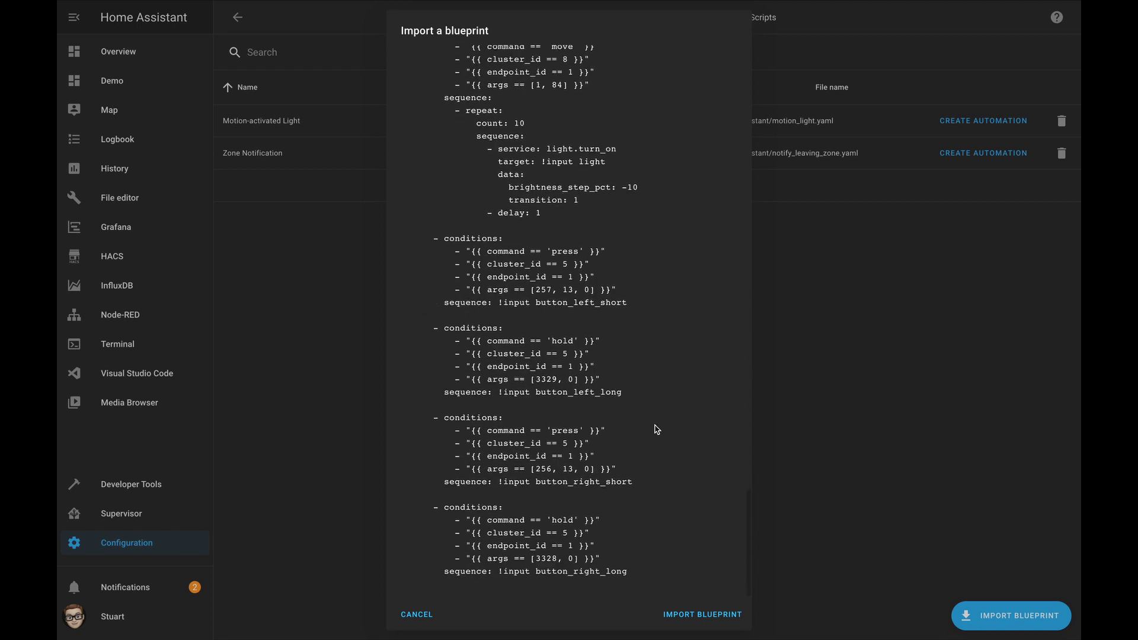
- Import the blueprint and create an automation named 'ZHA - IKEA five button remote for lights - Demo'
left_click(702, 615)
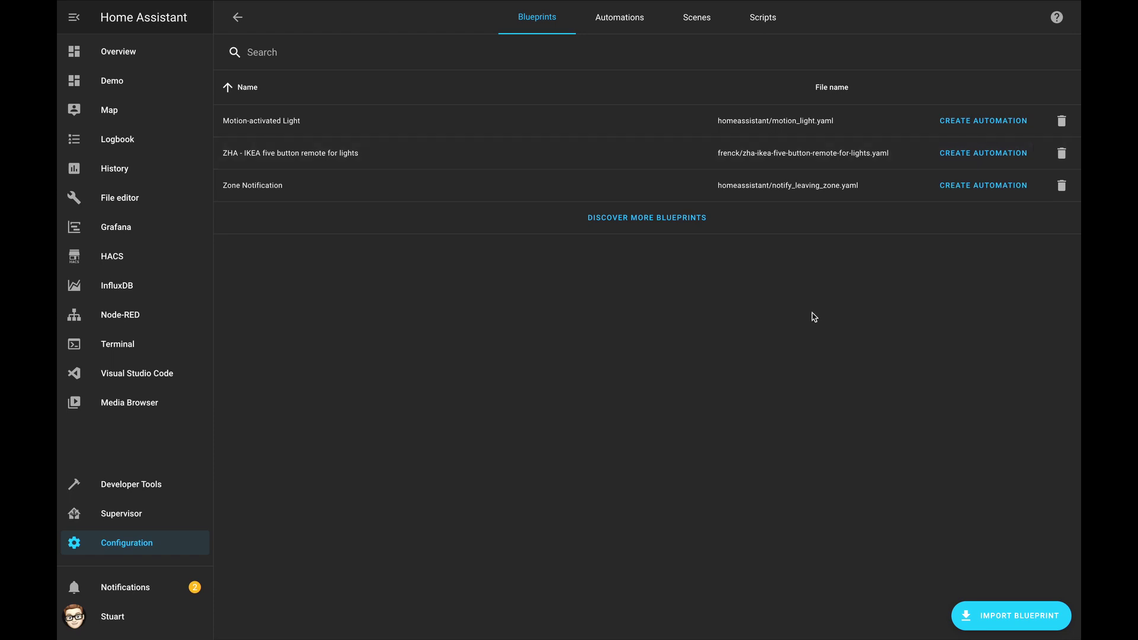
left_click(963, 153)
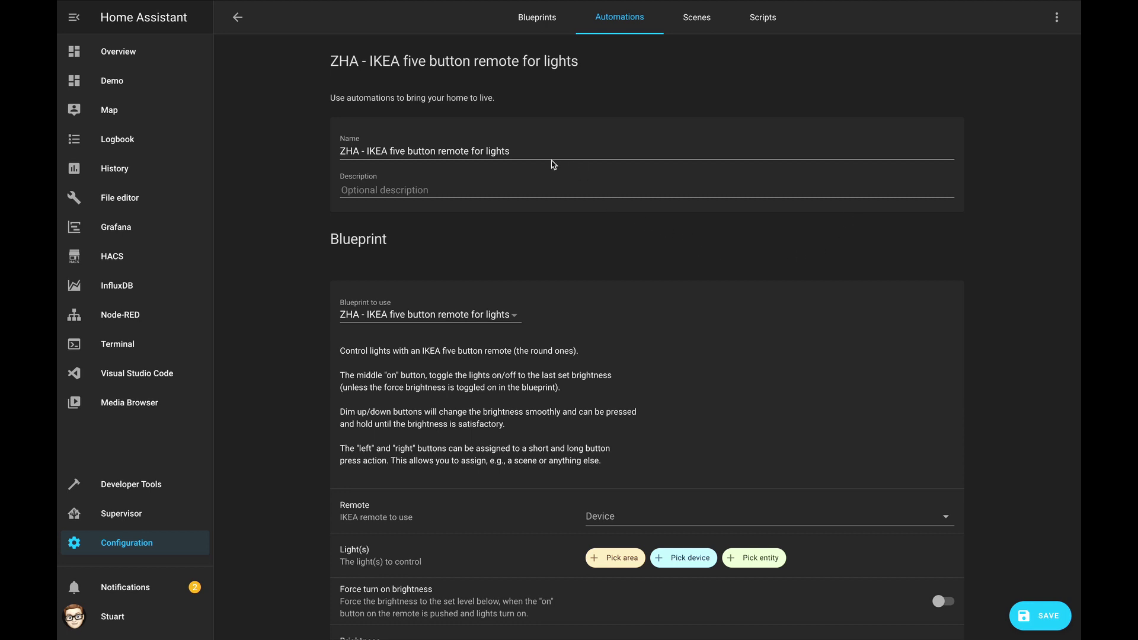
left_click(536, 152)
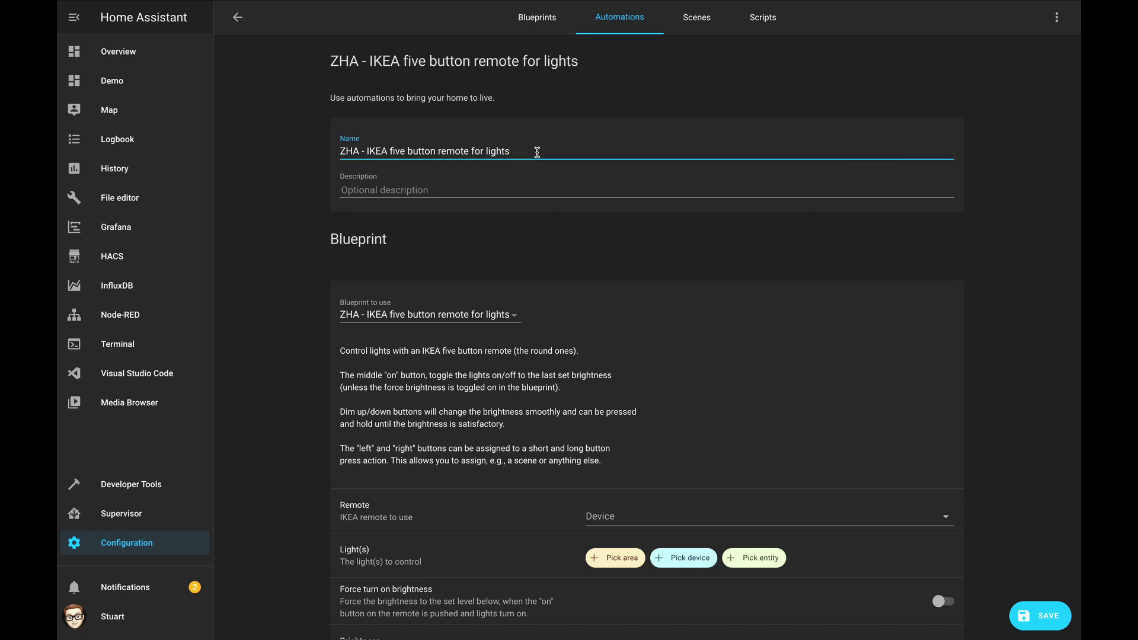
type("- Demo")
left_click(502, 191)
scroll(658, 329, "down", 1)
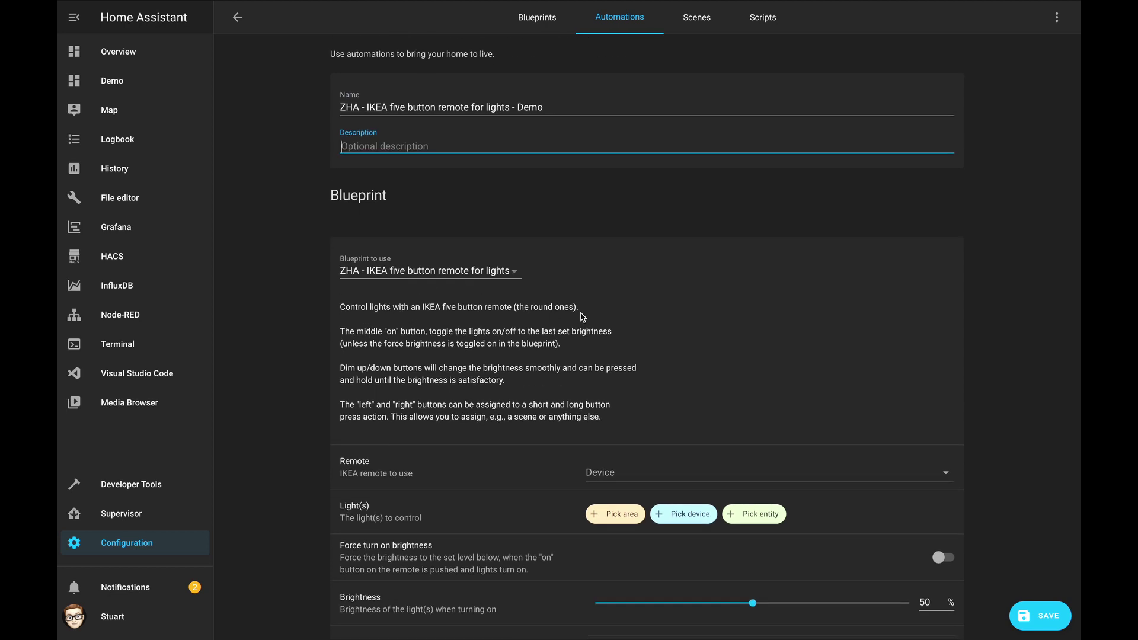
scroll(605, 329, "down", 1)
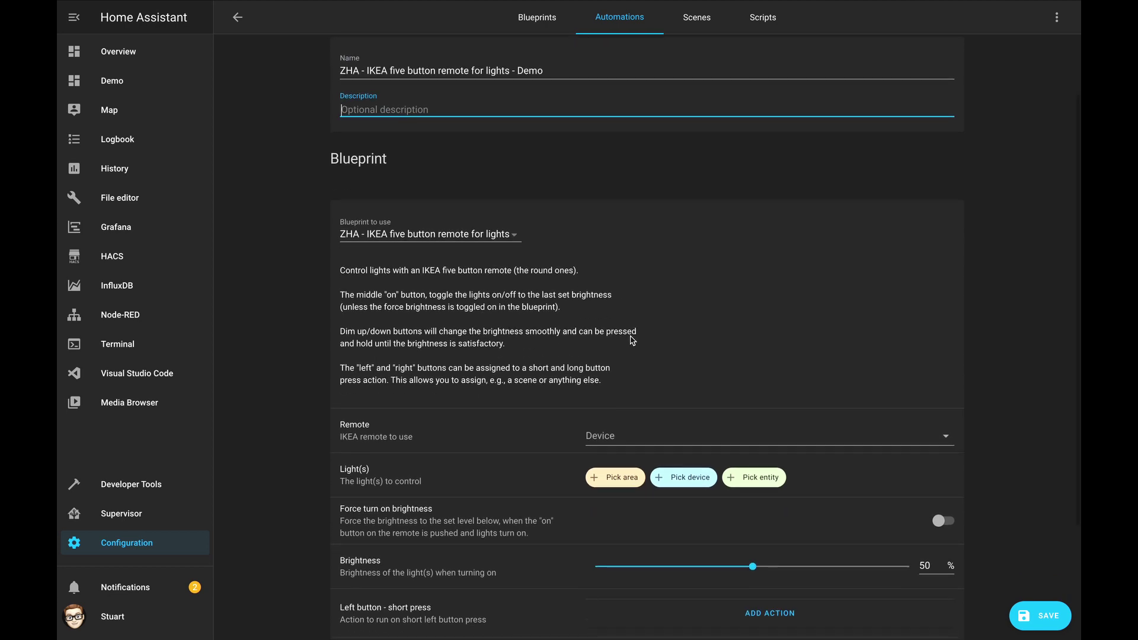
scroll(633, 340, "down", 3)
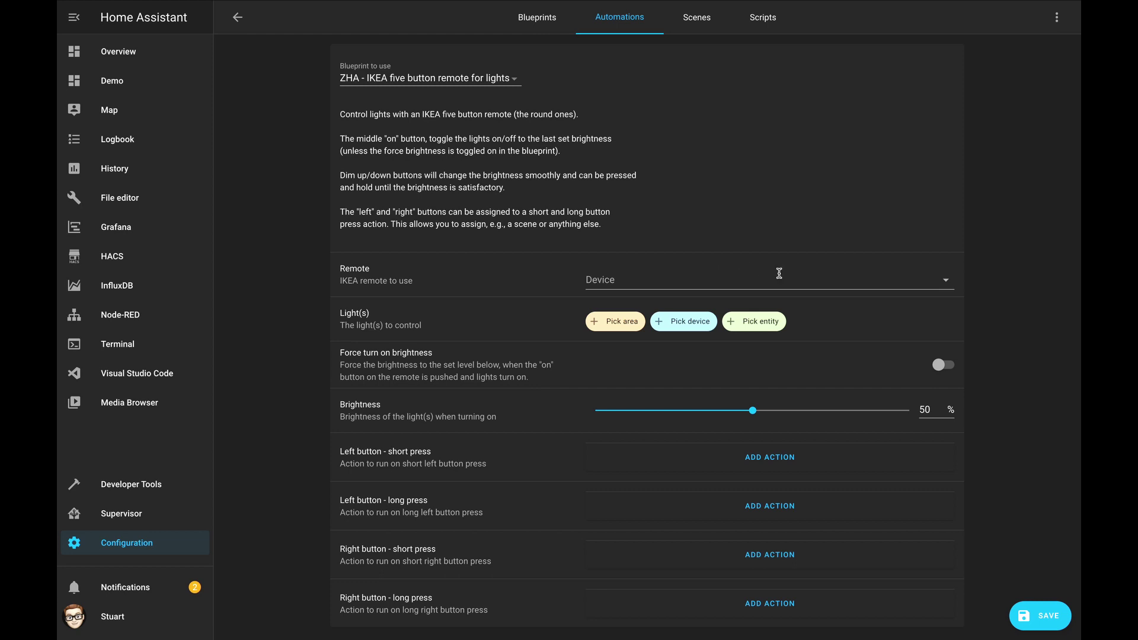
- Select Ikea 5 Button Demo as the remote, leaving the light area unset
left_click(943, 286)
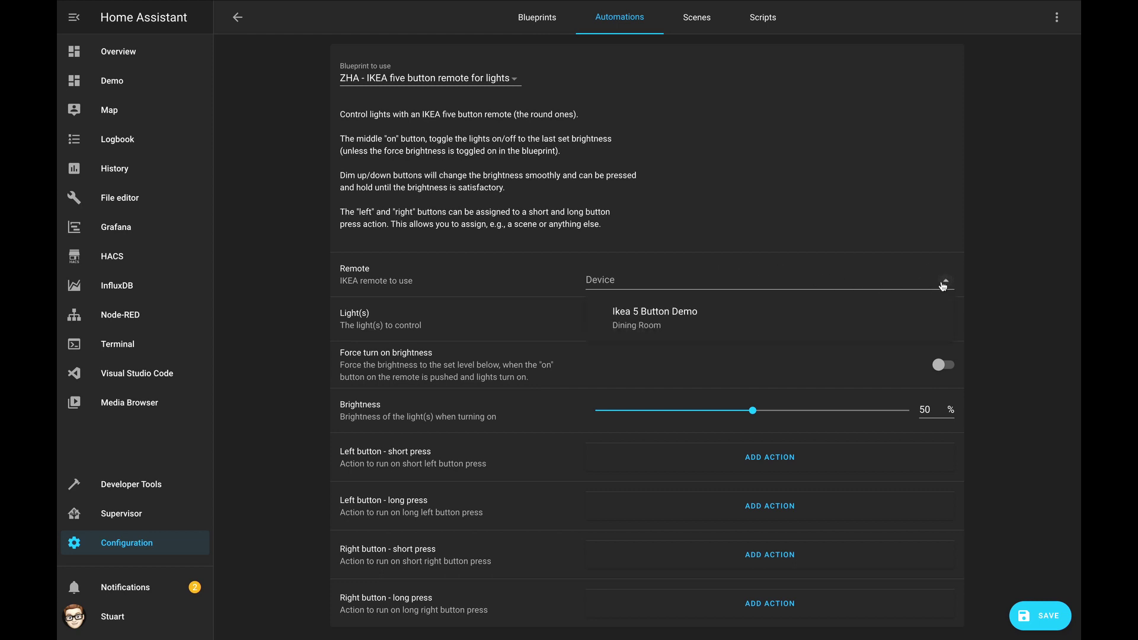
left_click(672, 322)
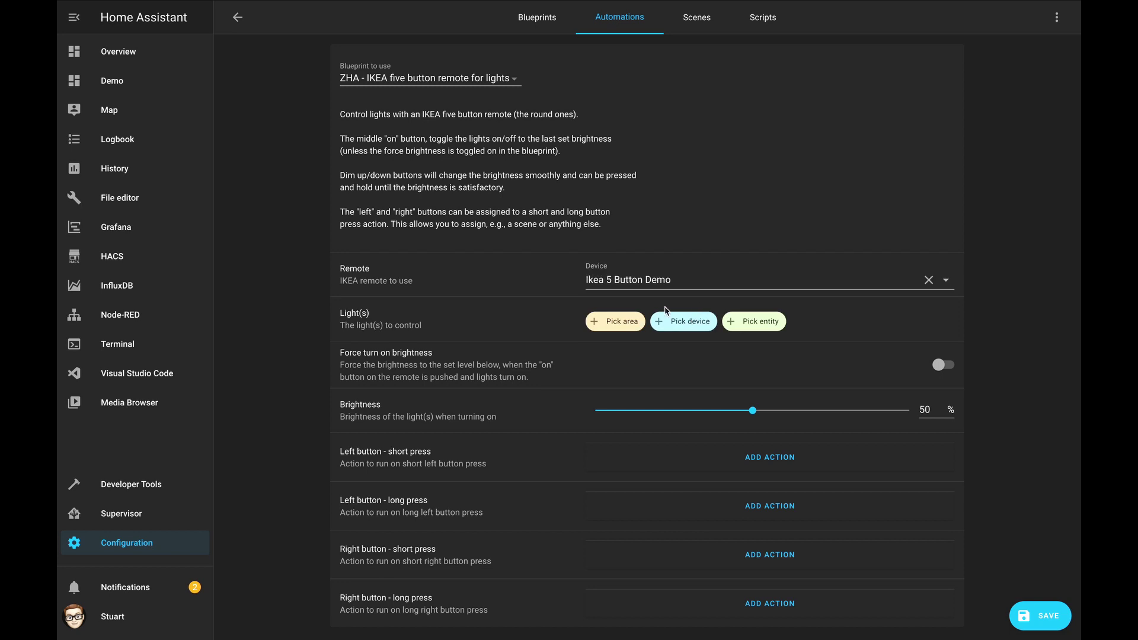
left_click(615, 322)
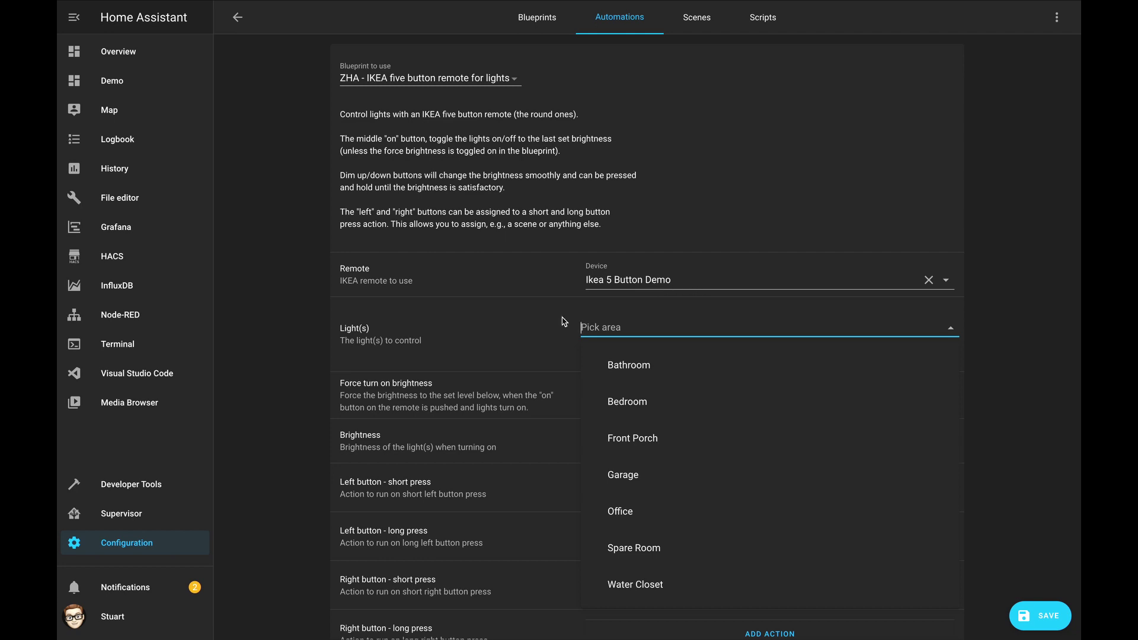
left_click(517, 320)
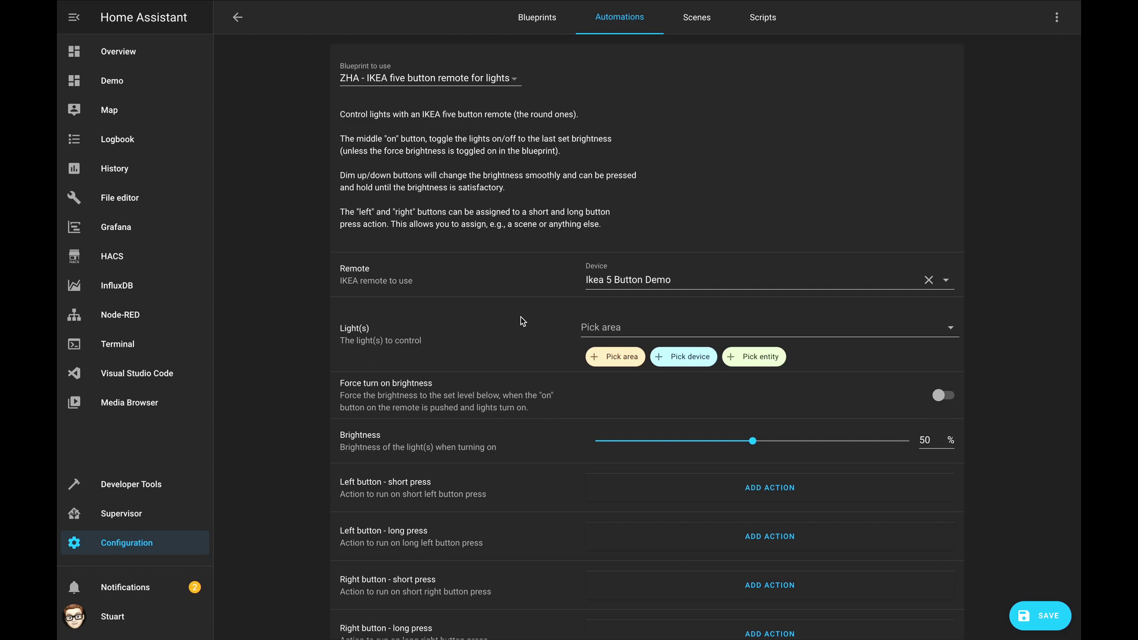
left_click(627, 364)
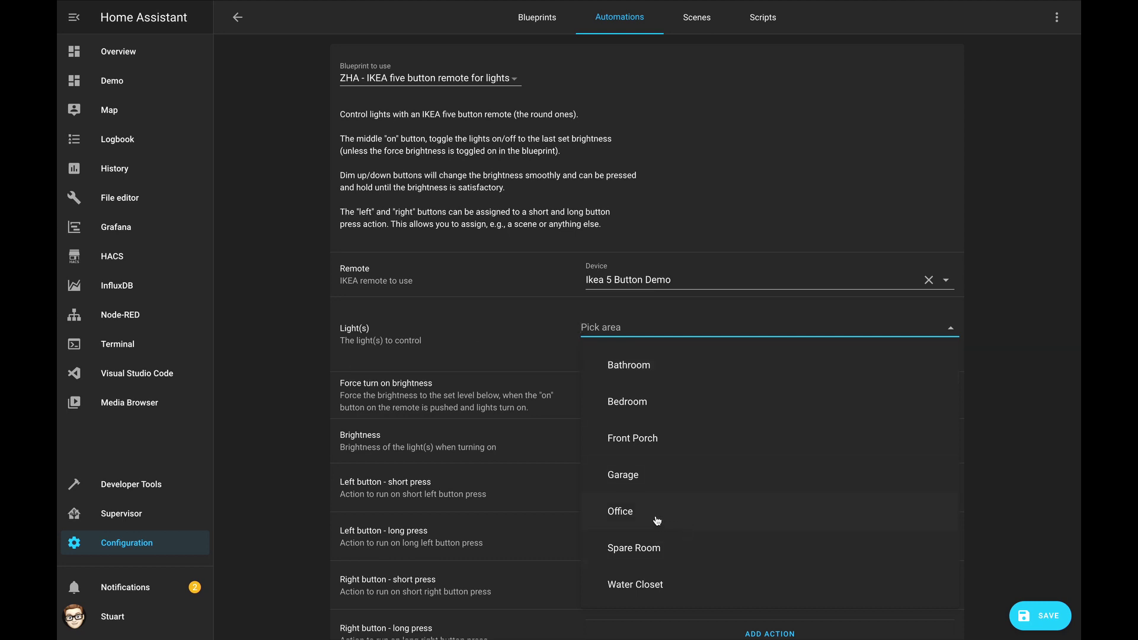
left_click(490, 330)
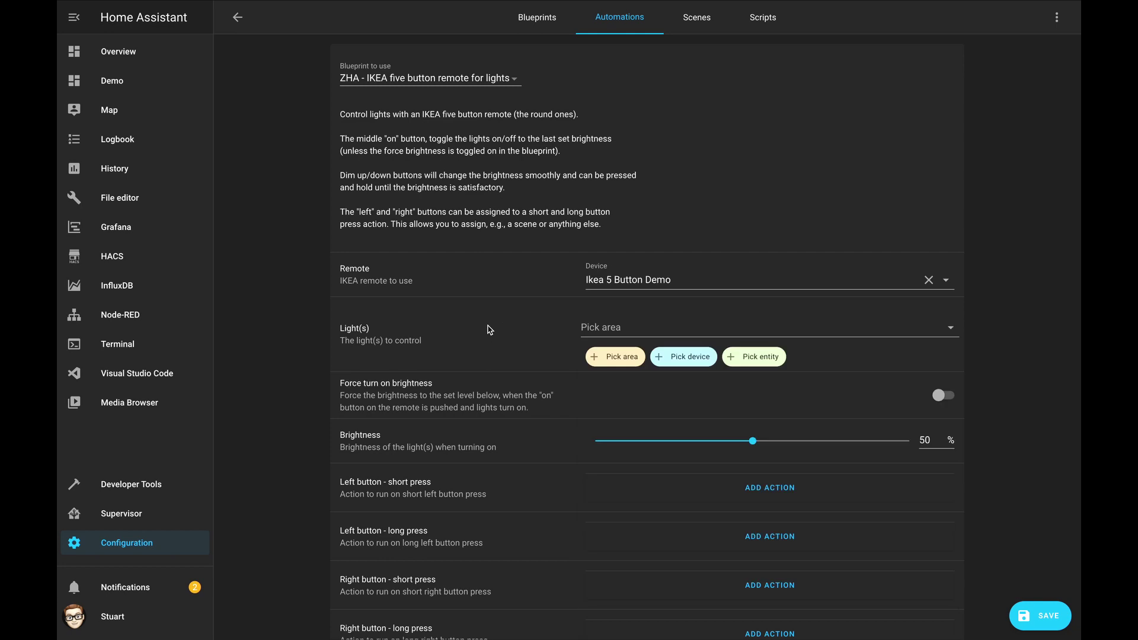
- Set the lights target to the light.mirabella entity, removing the Mirabella device chip
left_click(679, 358)
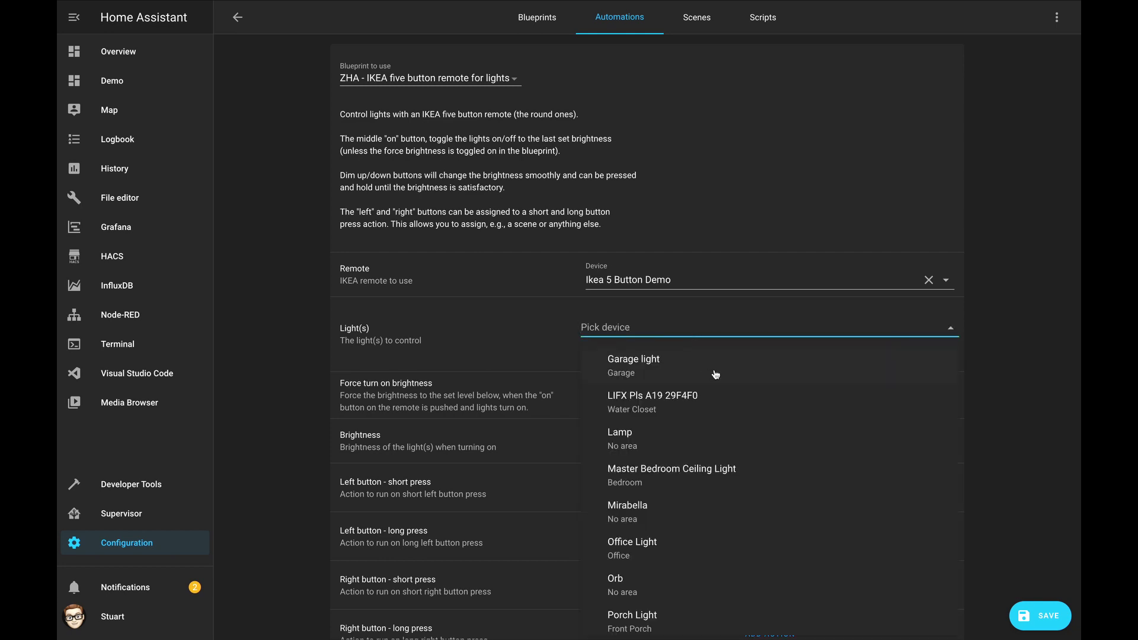
type("mir")
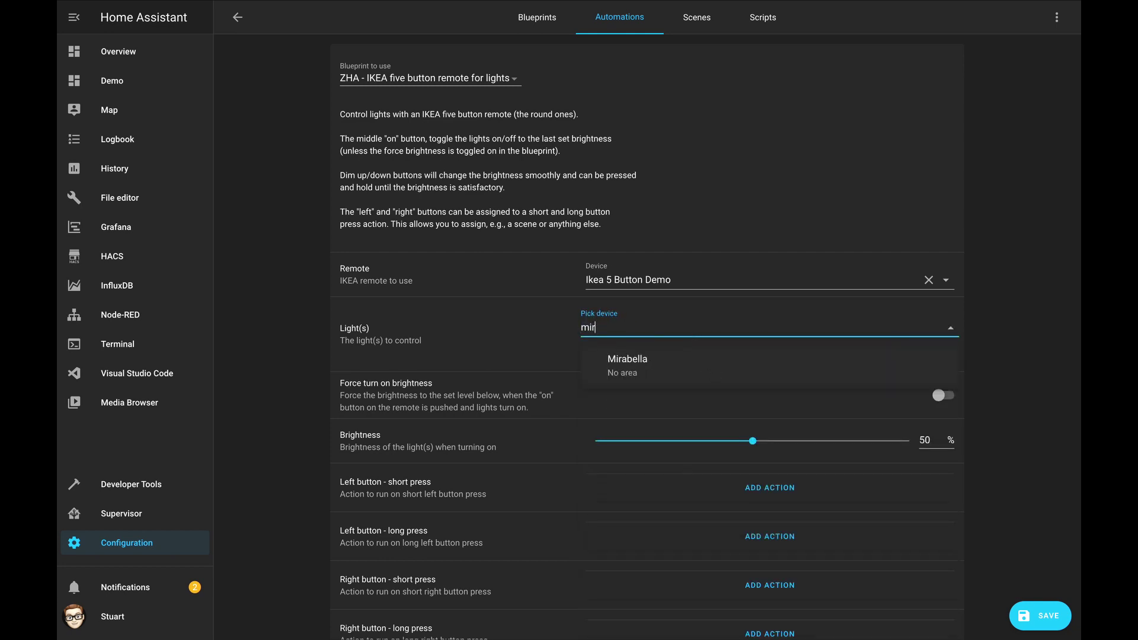
left_click(699, 378)
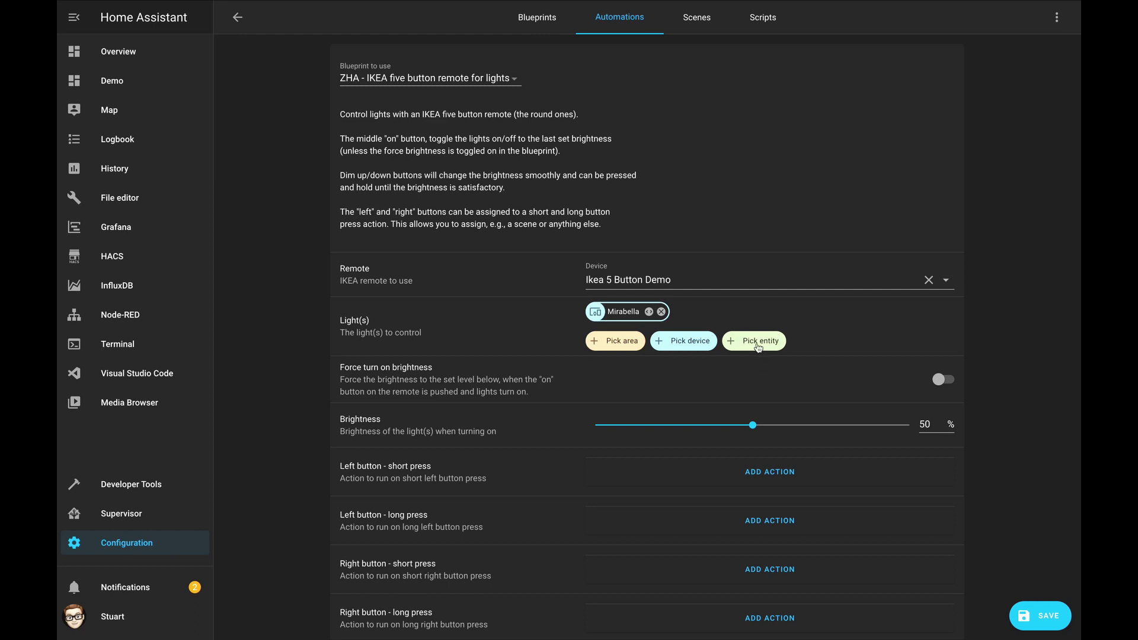
left_click(758, 344)
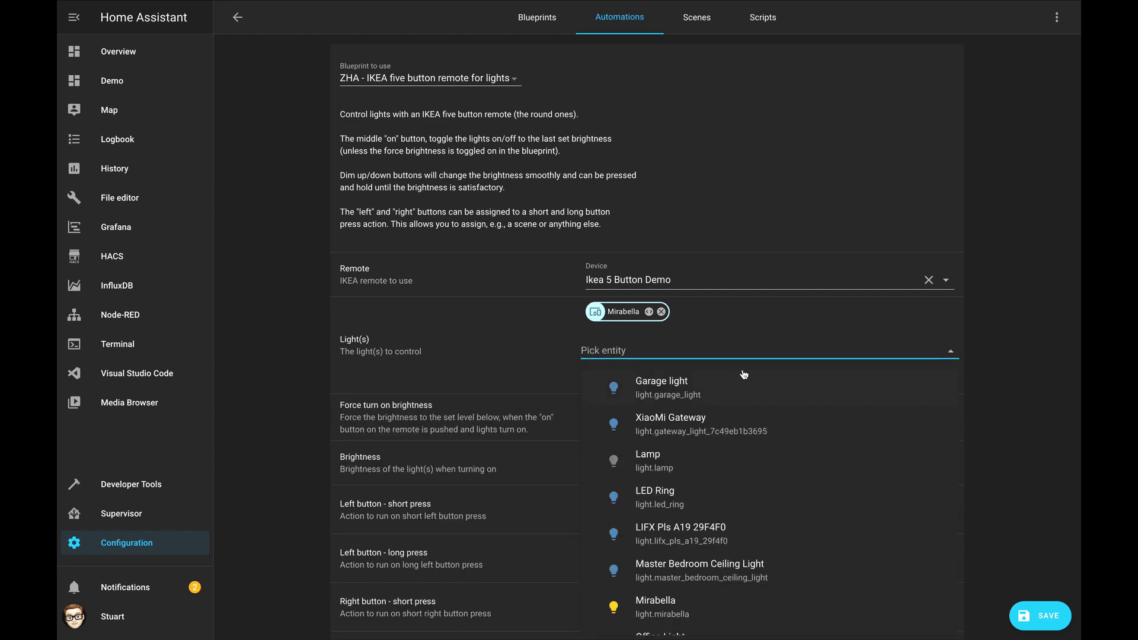
type("mi")
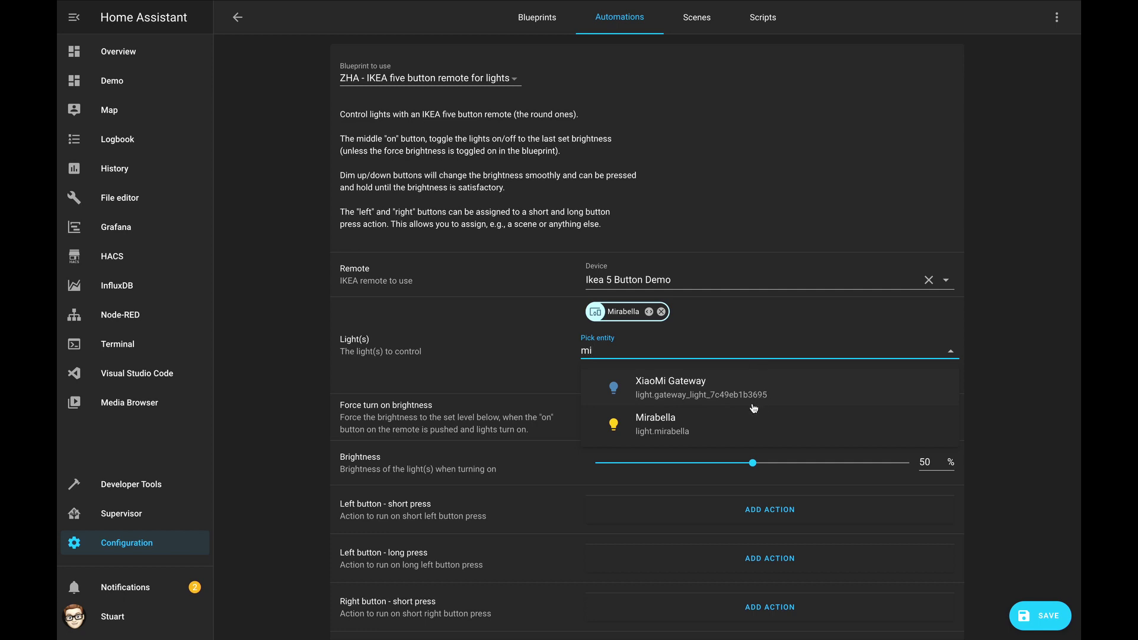
left_click(671, 422)
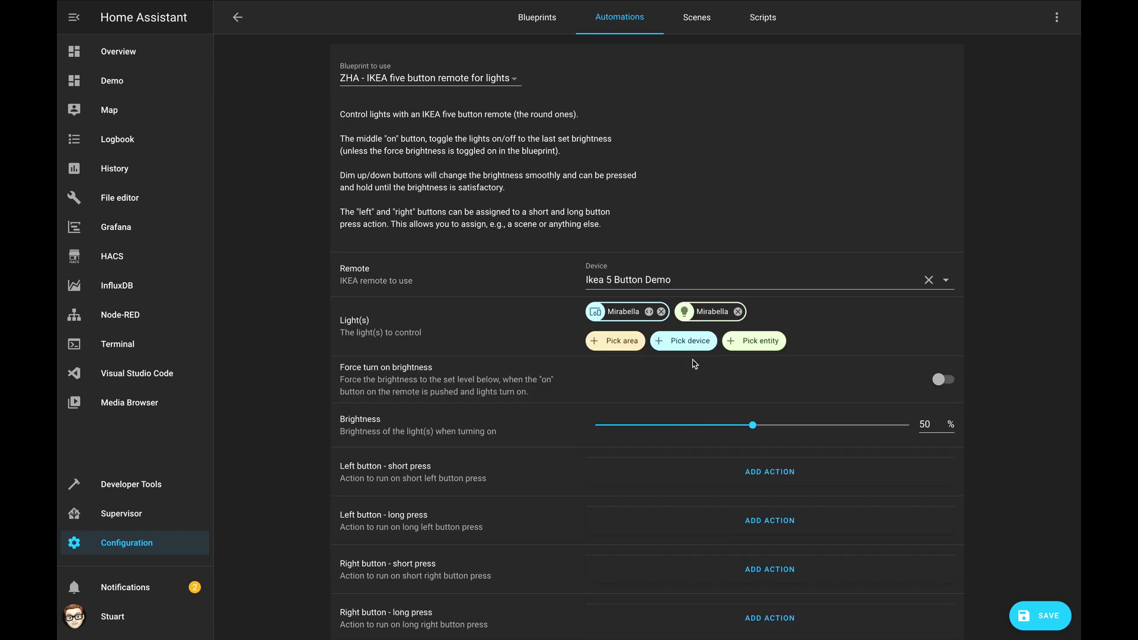
left_click(662, 312)
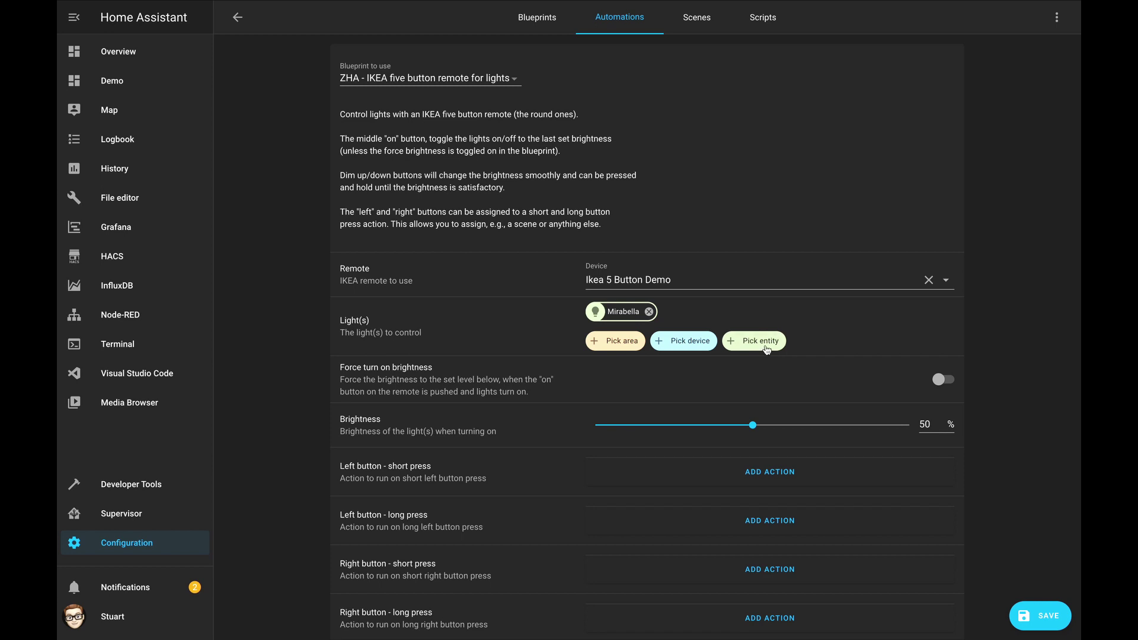
left_click(764, 346)
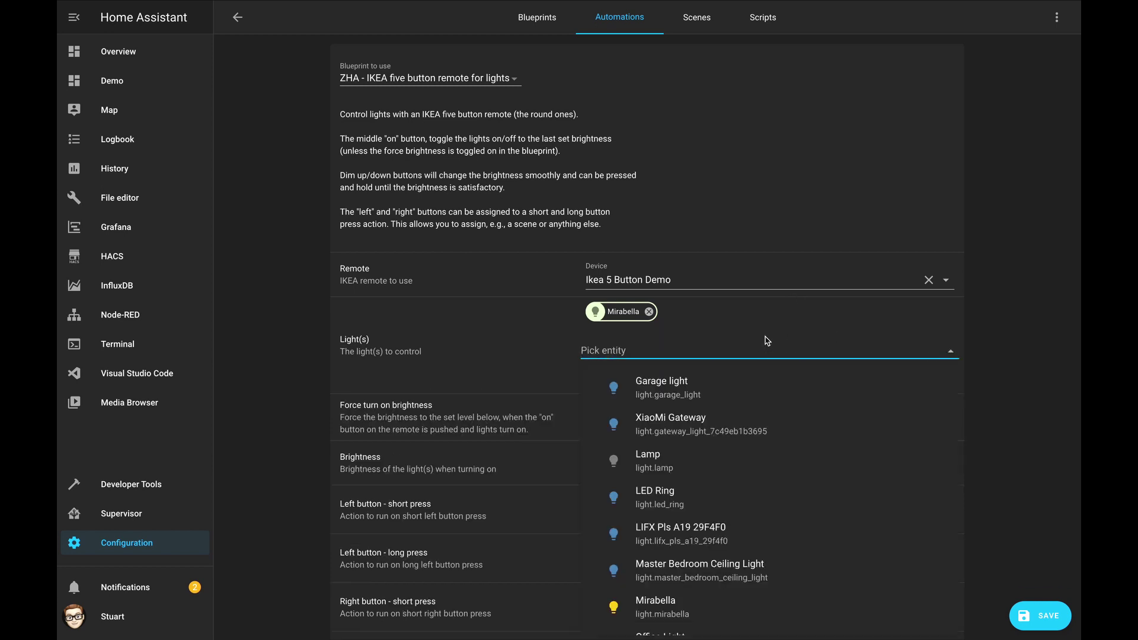
left_click(544, 318)
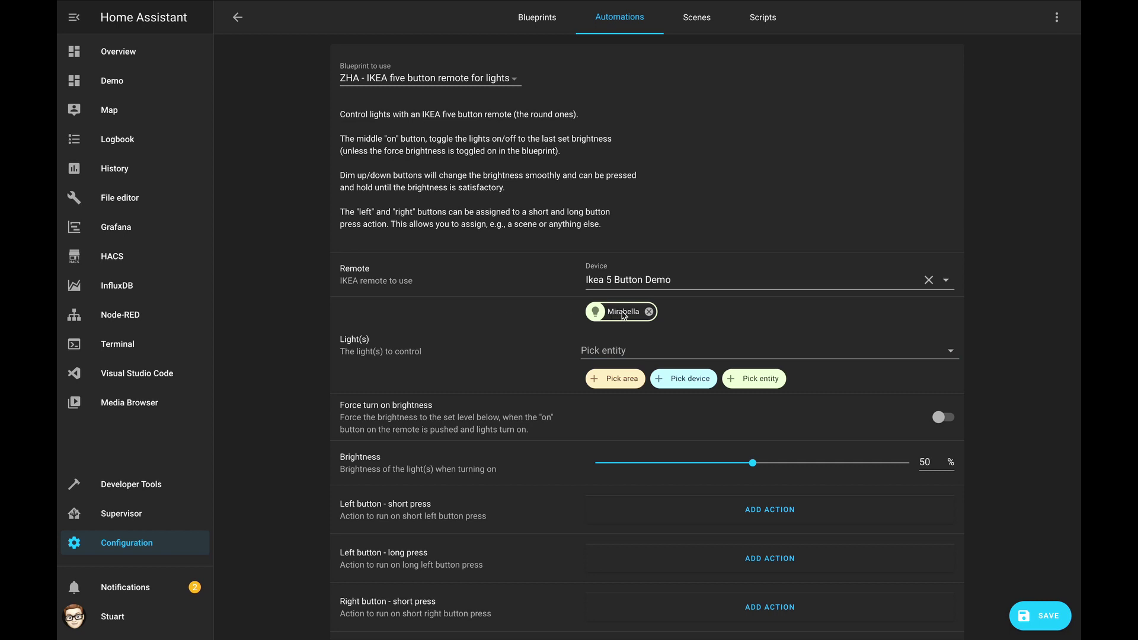
- Keep Force turn on brightness off with brightness at 50% and save the automation
scroll(539, 368, "down", 1)
left_click_drag(539, 369, 529, 348)
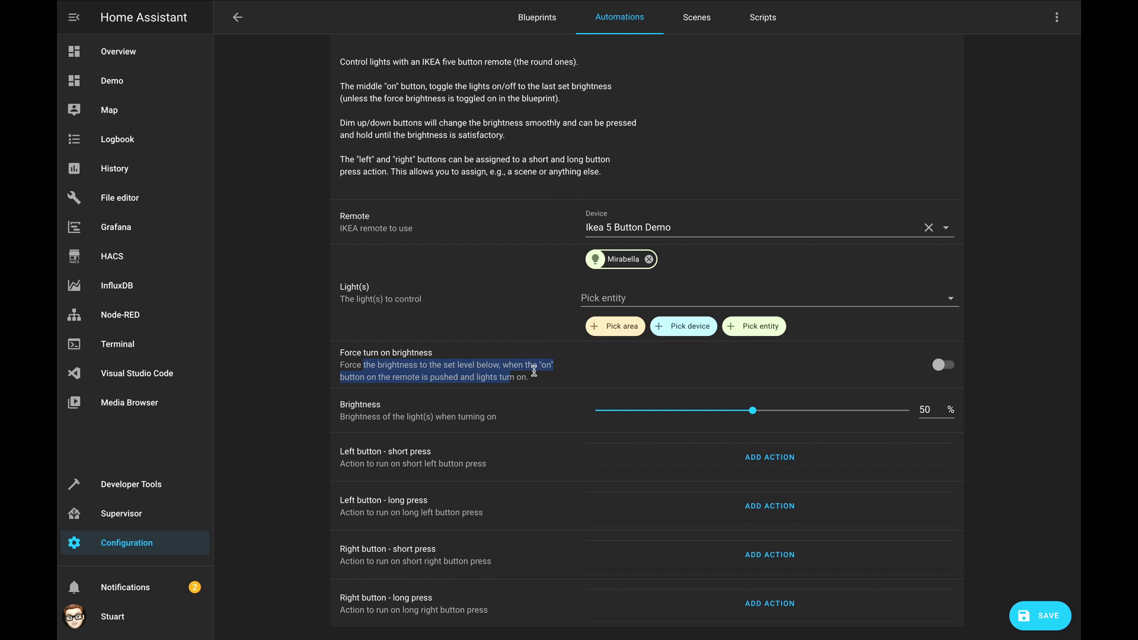
left_click(953, 372)
left_click(940, 370)
left_click(1040, 618)
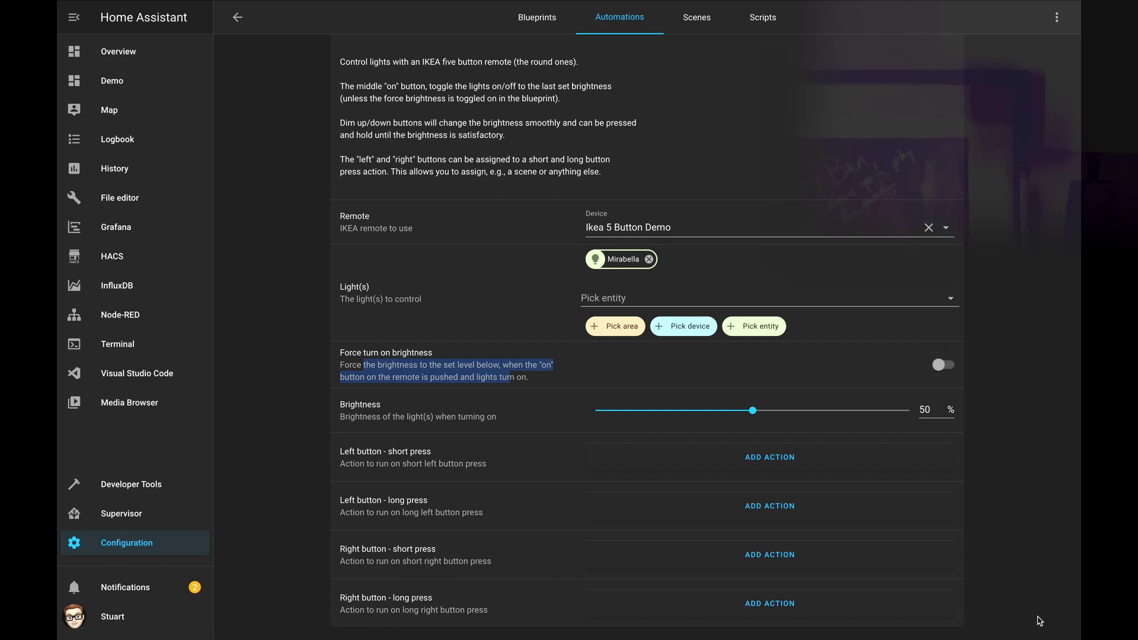